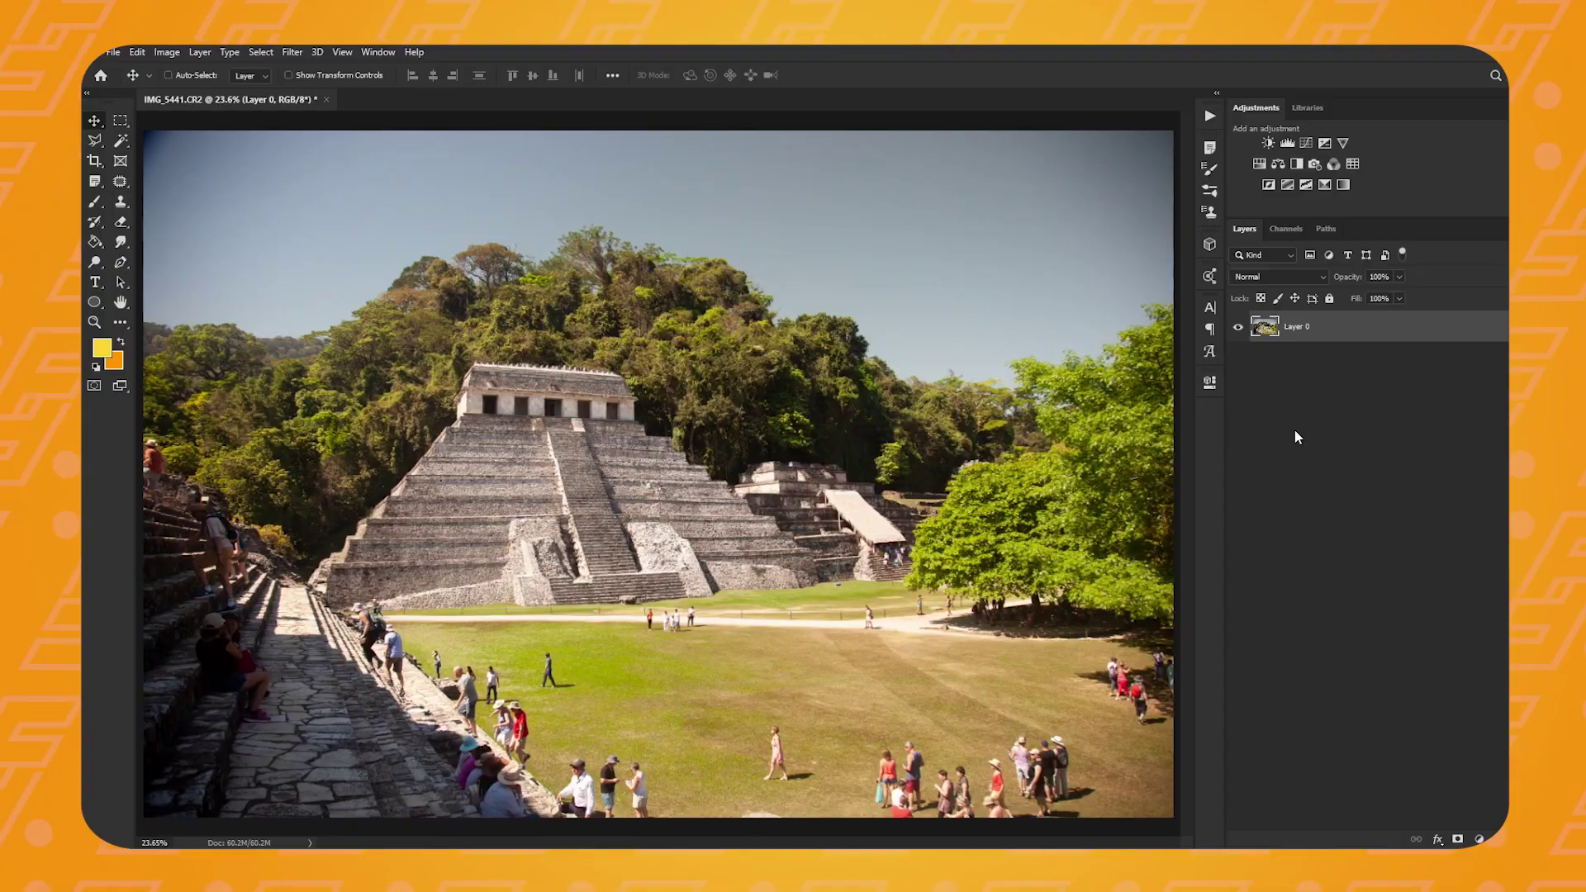
Step: Lasso the walking man and his shadow, then paint over him with eyedropper-sampled grass green
{"action": "key", "text": "l"}
{"action": "key", "text": "ctrl+plus"}
{"action": "key", "text": "ctrl+plus"}
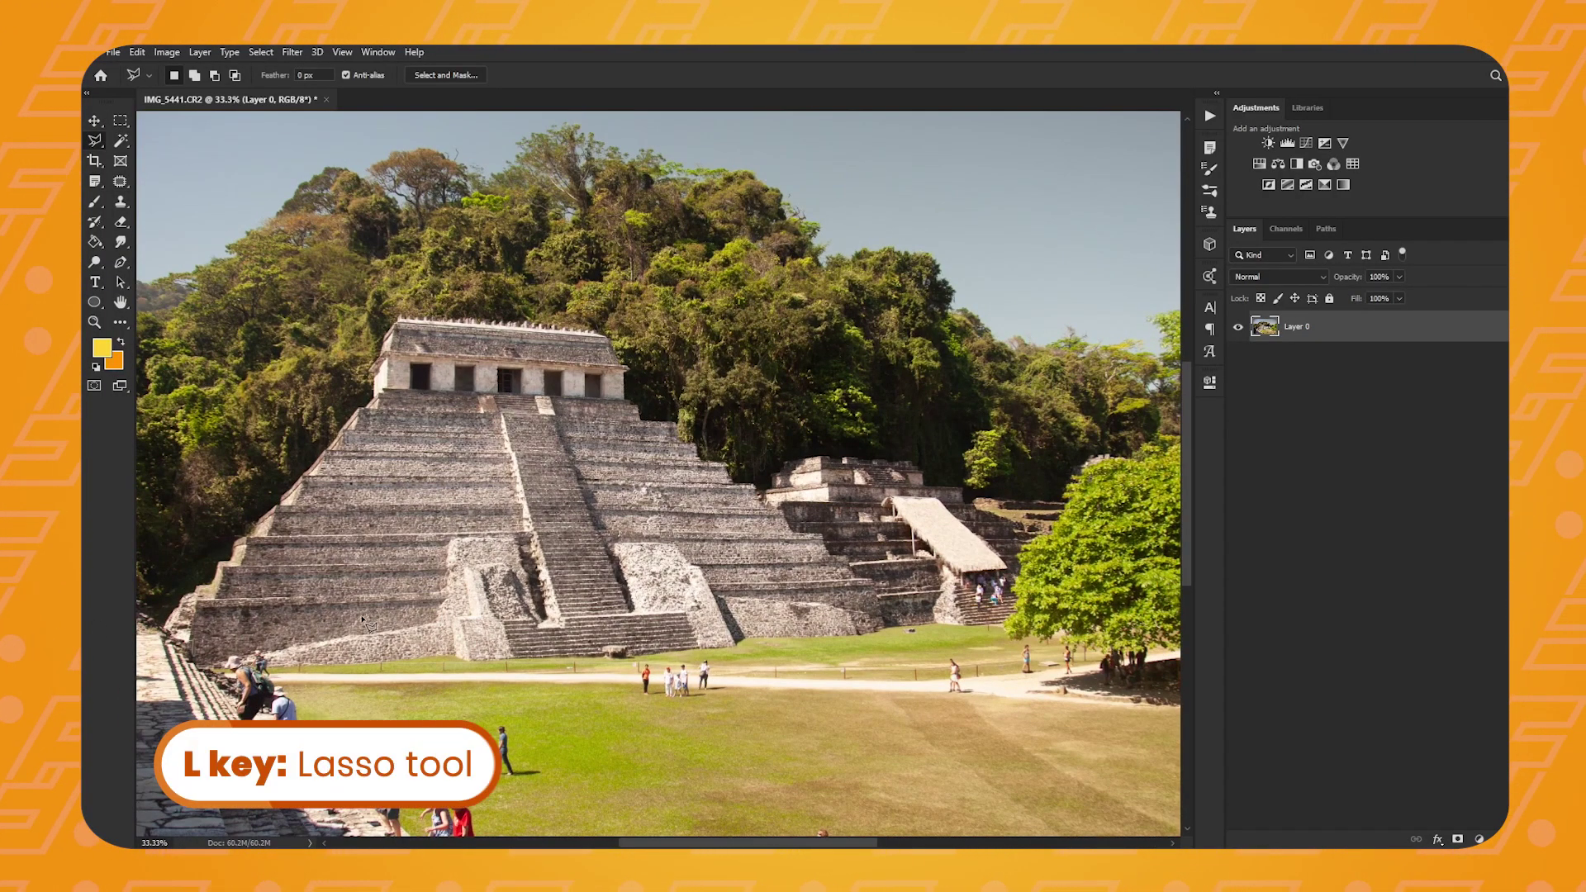
{"action": "scroll", "coordinate": [364, 620], "scroll_direction": "up", "scroll_amount": 5}
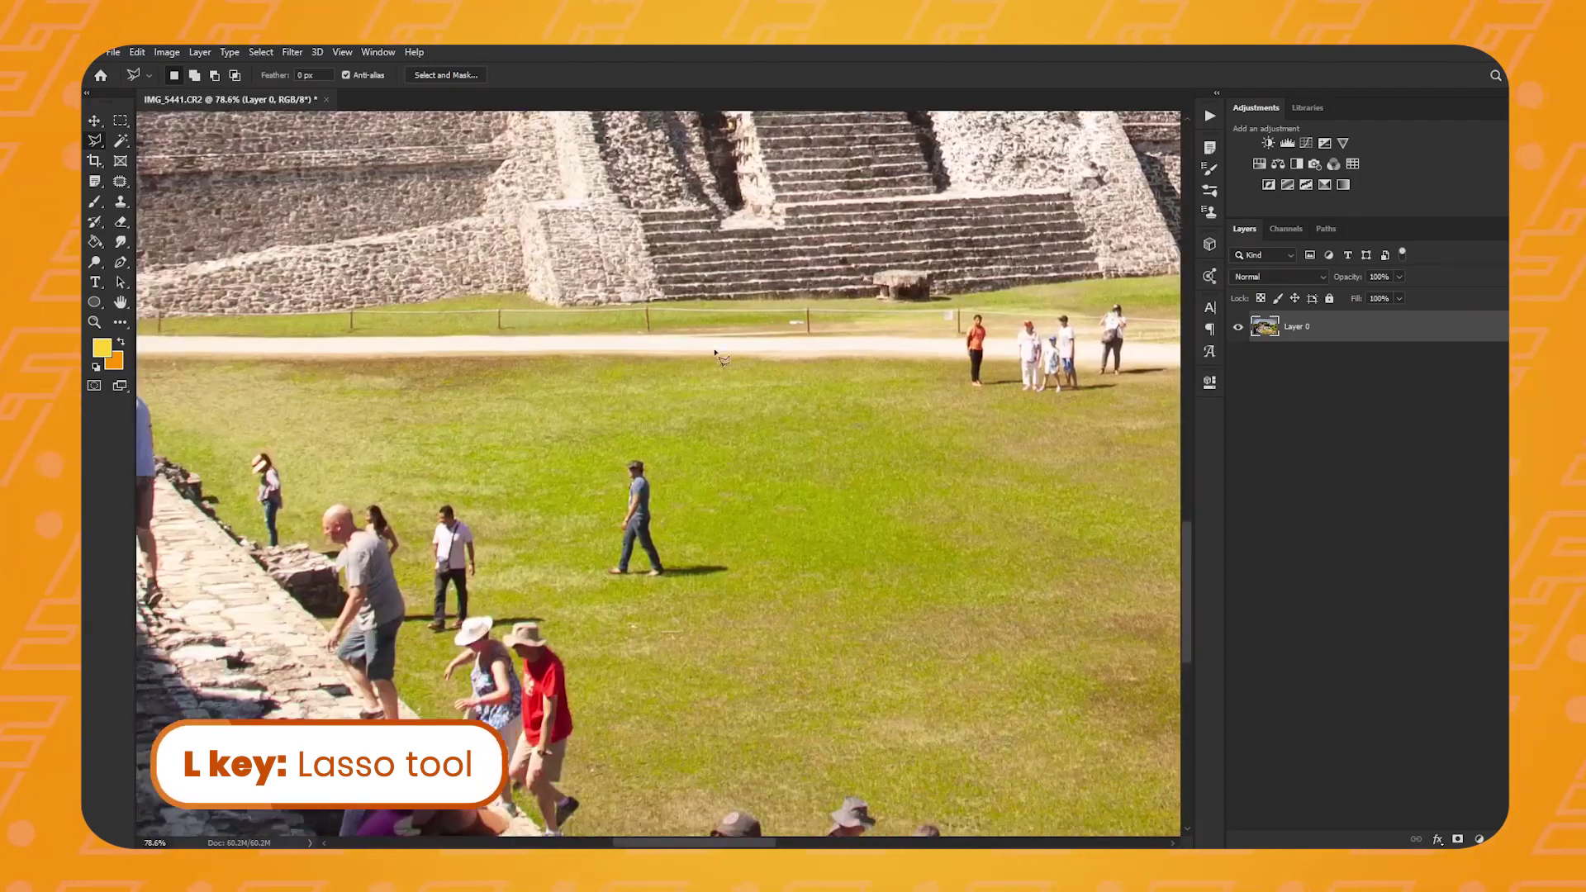
{"action": "key", "text": "shift+l"}
{"action": "scroll", "coordinate": [619, 388], "scroll_direction": "up", "scroll_amount": 4}
{"action": "mouse_move", "coordinate": [753, 726]}
{"action": "left_mouse_down"}
{"action": "mouse_move", "coordinate": [830, 666]}
{"action": "mouse_move", "coordinate": [712, 610]}
{"action": "left_mouse_up"}
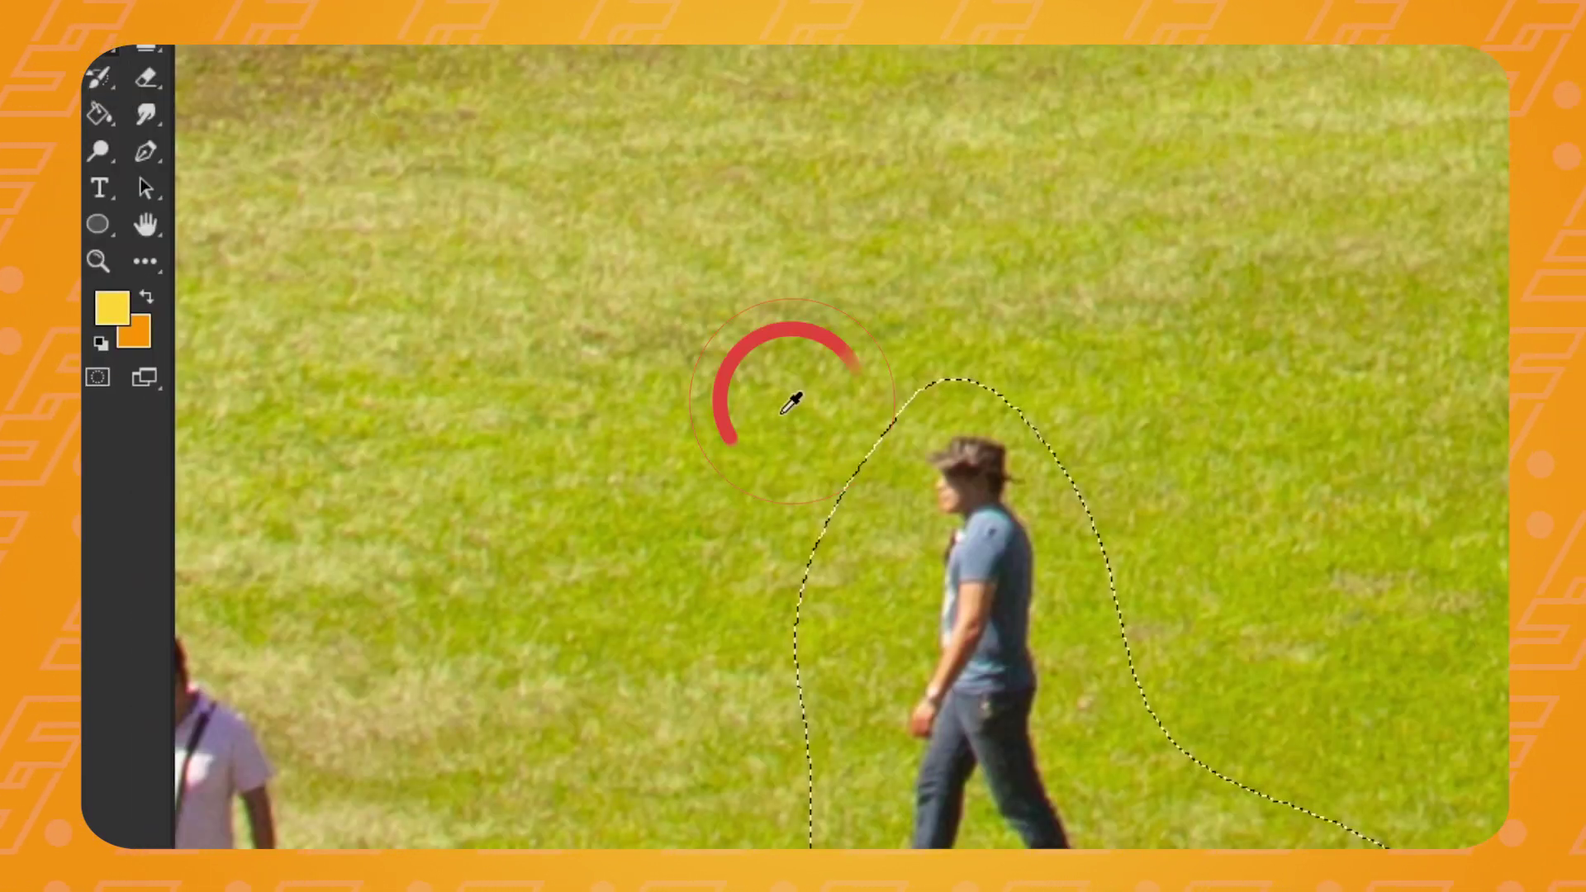
{"action": "left_click", "coordinate": [794, 501]}
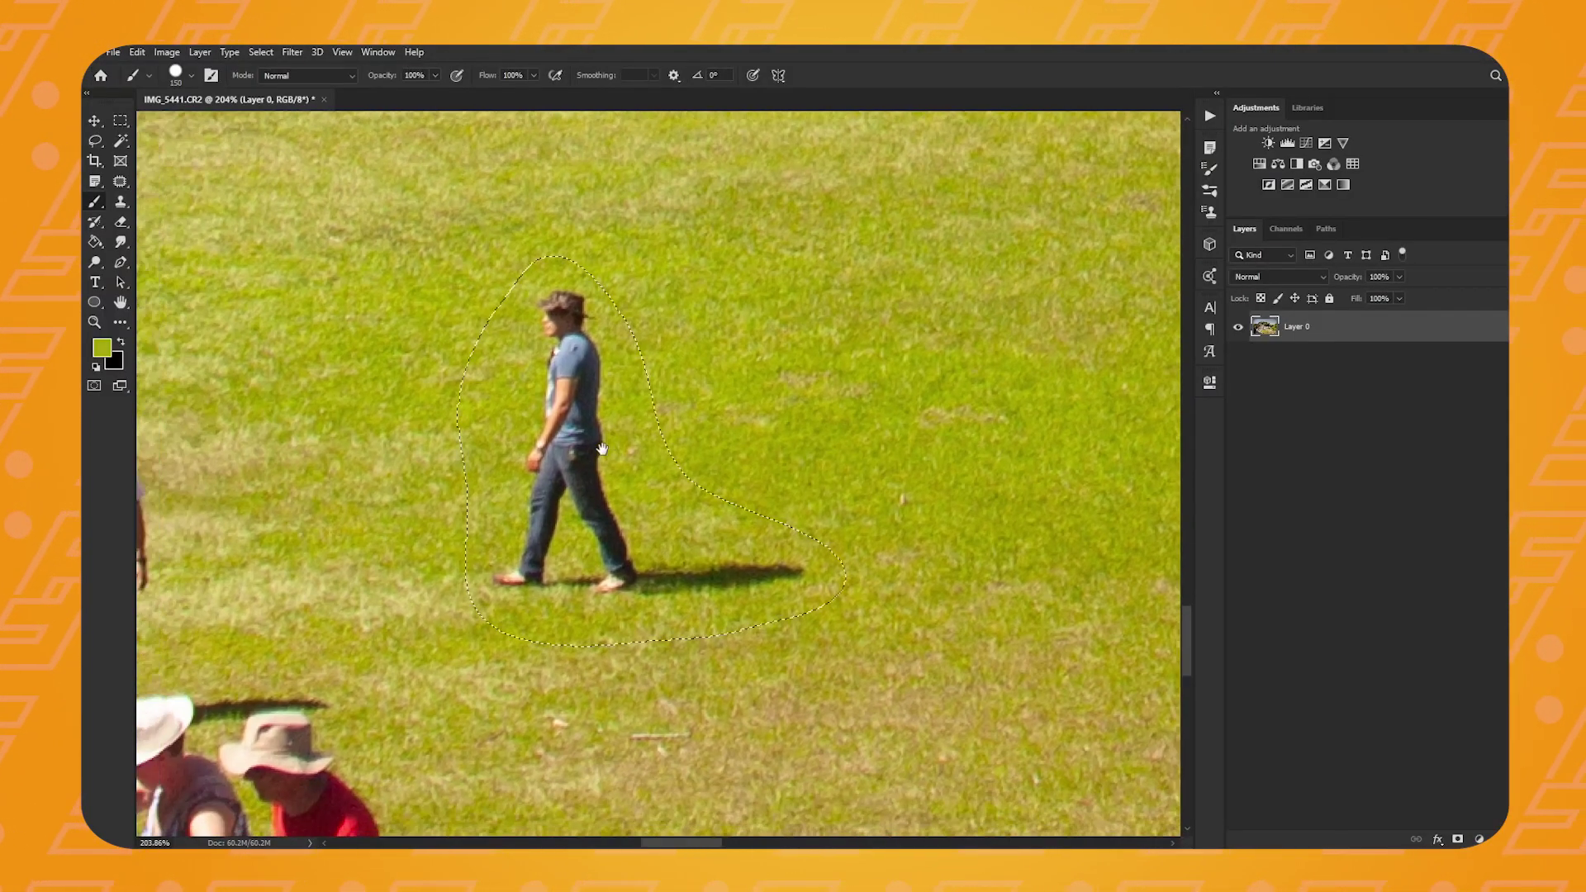
{"action": "left_click_drag", "start_coordinate": [554, 272], "coordinate": [592, 491]}
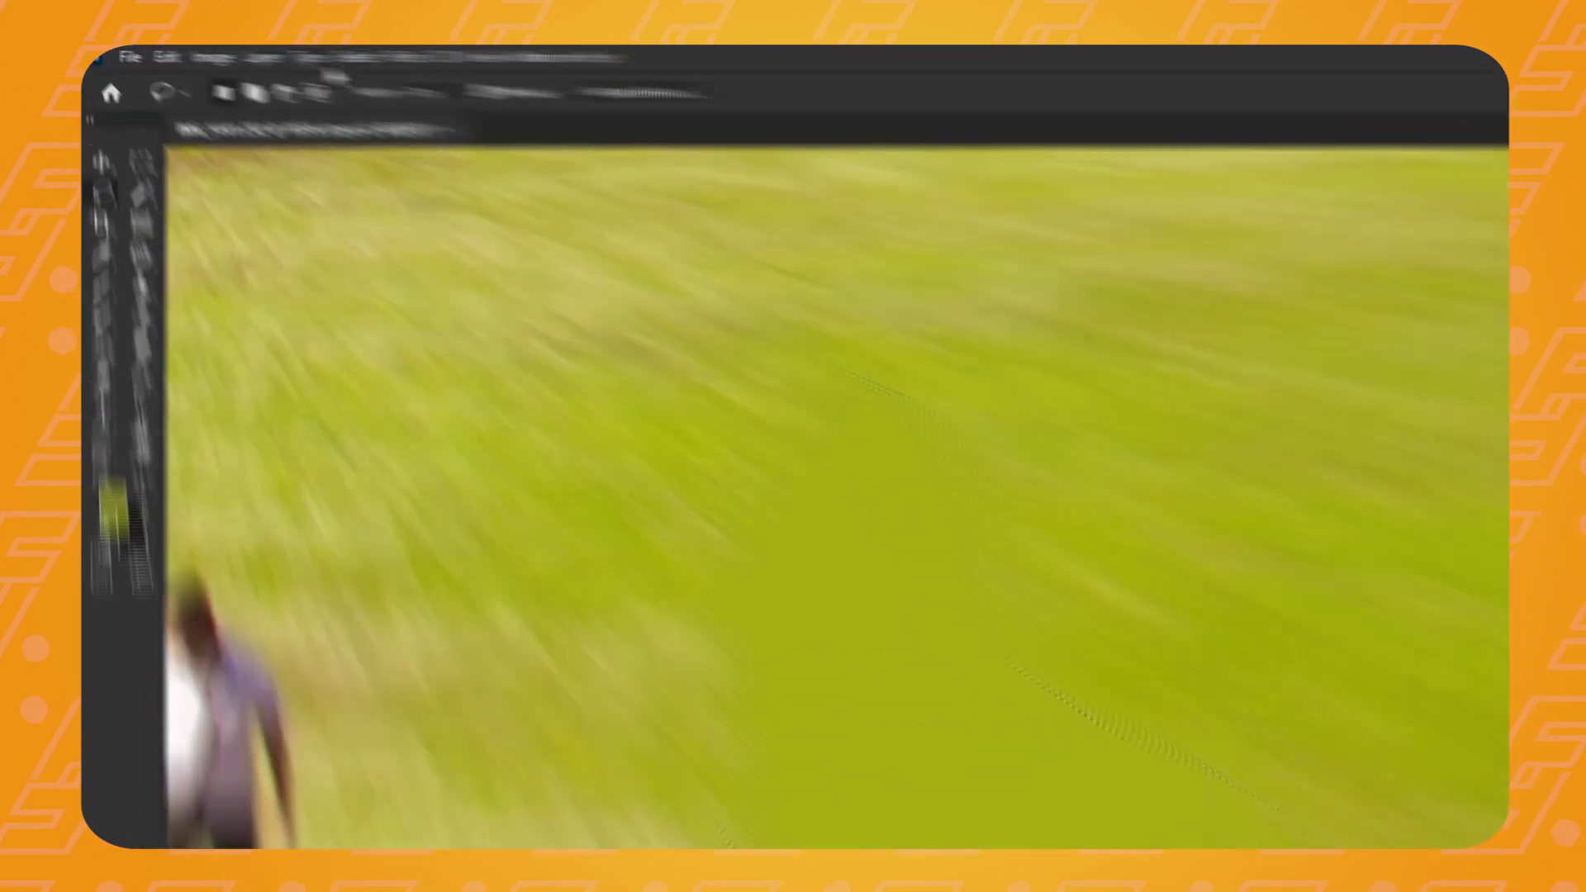
Step: Expand the green patch's selection by 35 pixels using Select > Modify > Expand
{"action": "left_click", "coordinate": [261, 52]}
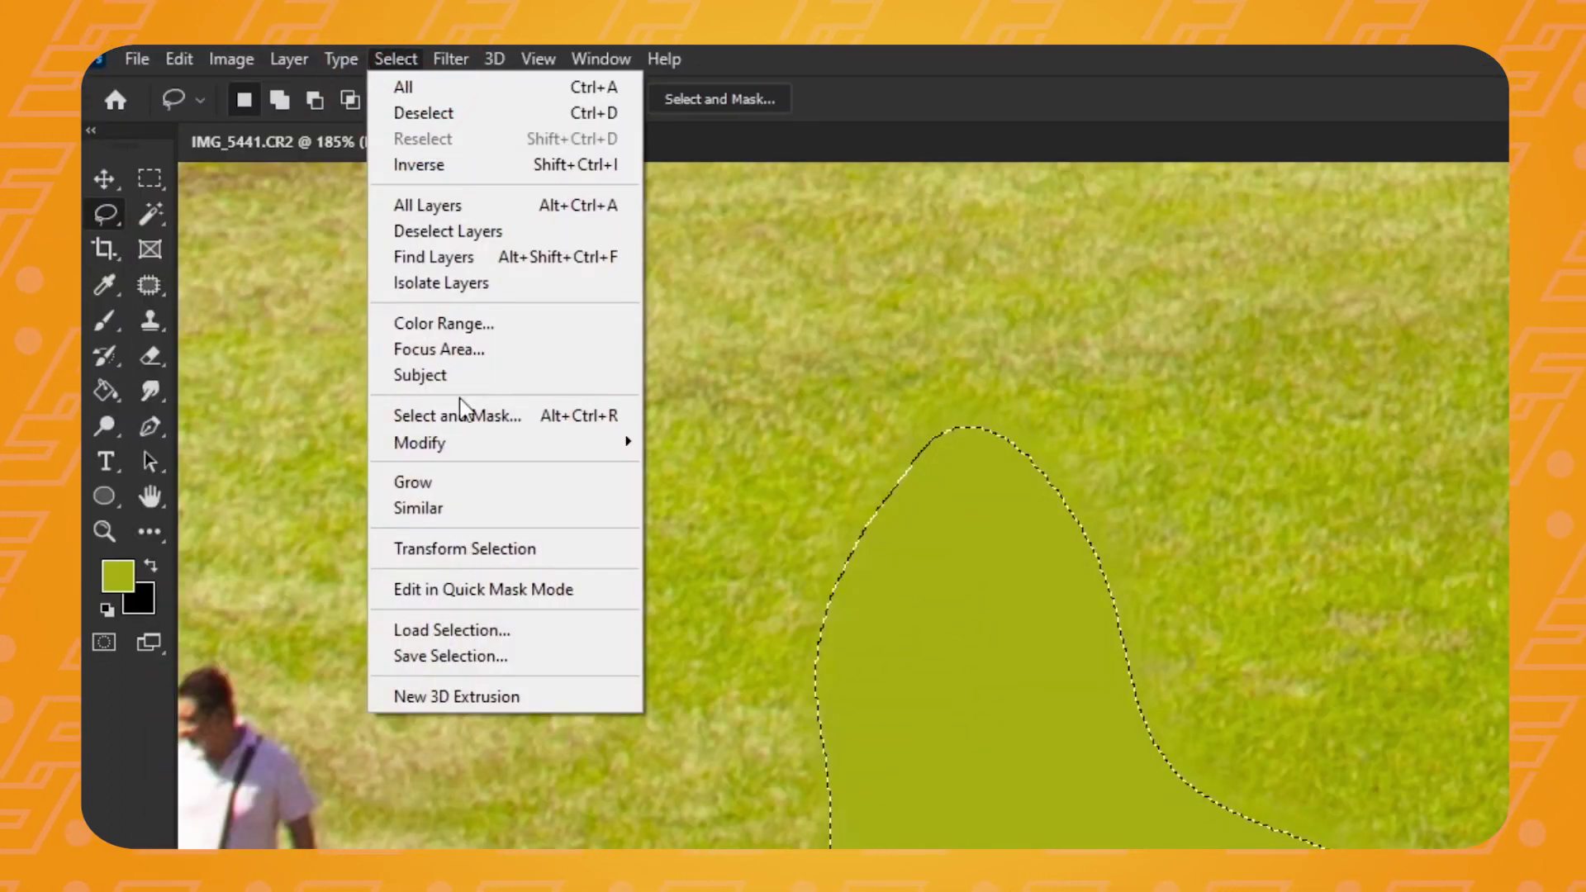
{"action": "mouse_move", "coordinate": [295, 281]}
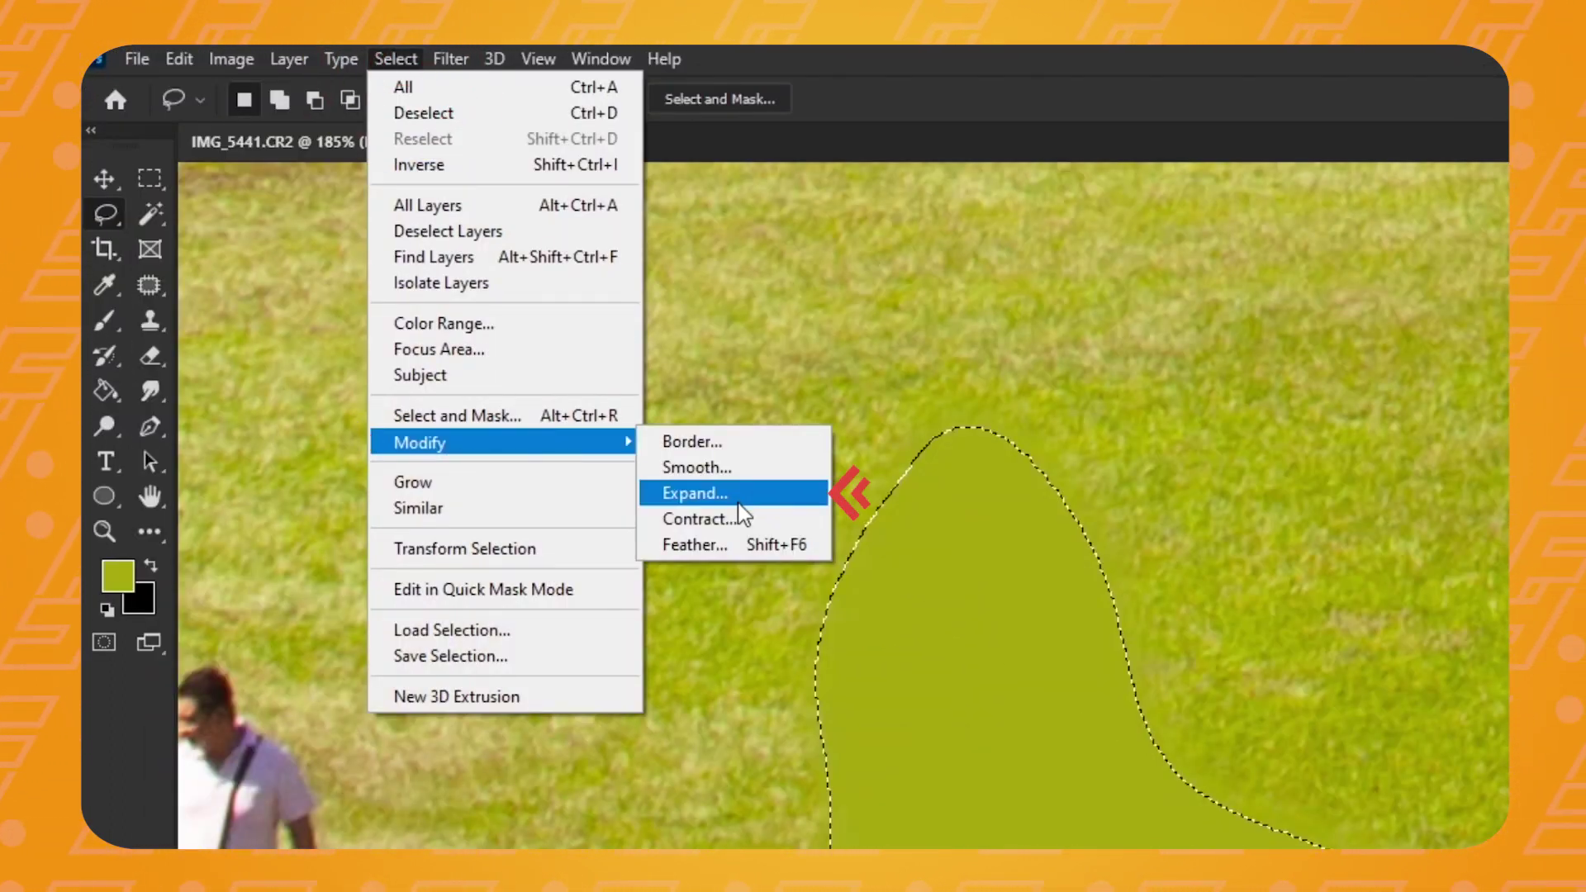
{"action": "left_click", "coordinate": [738, 500]}
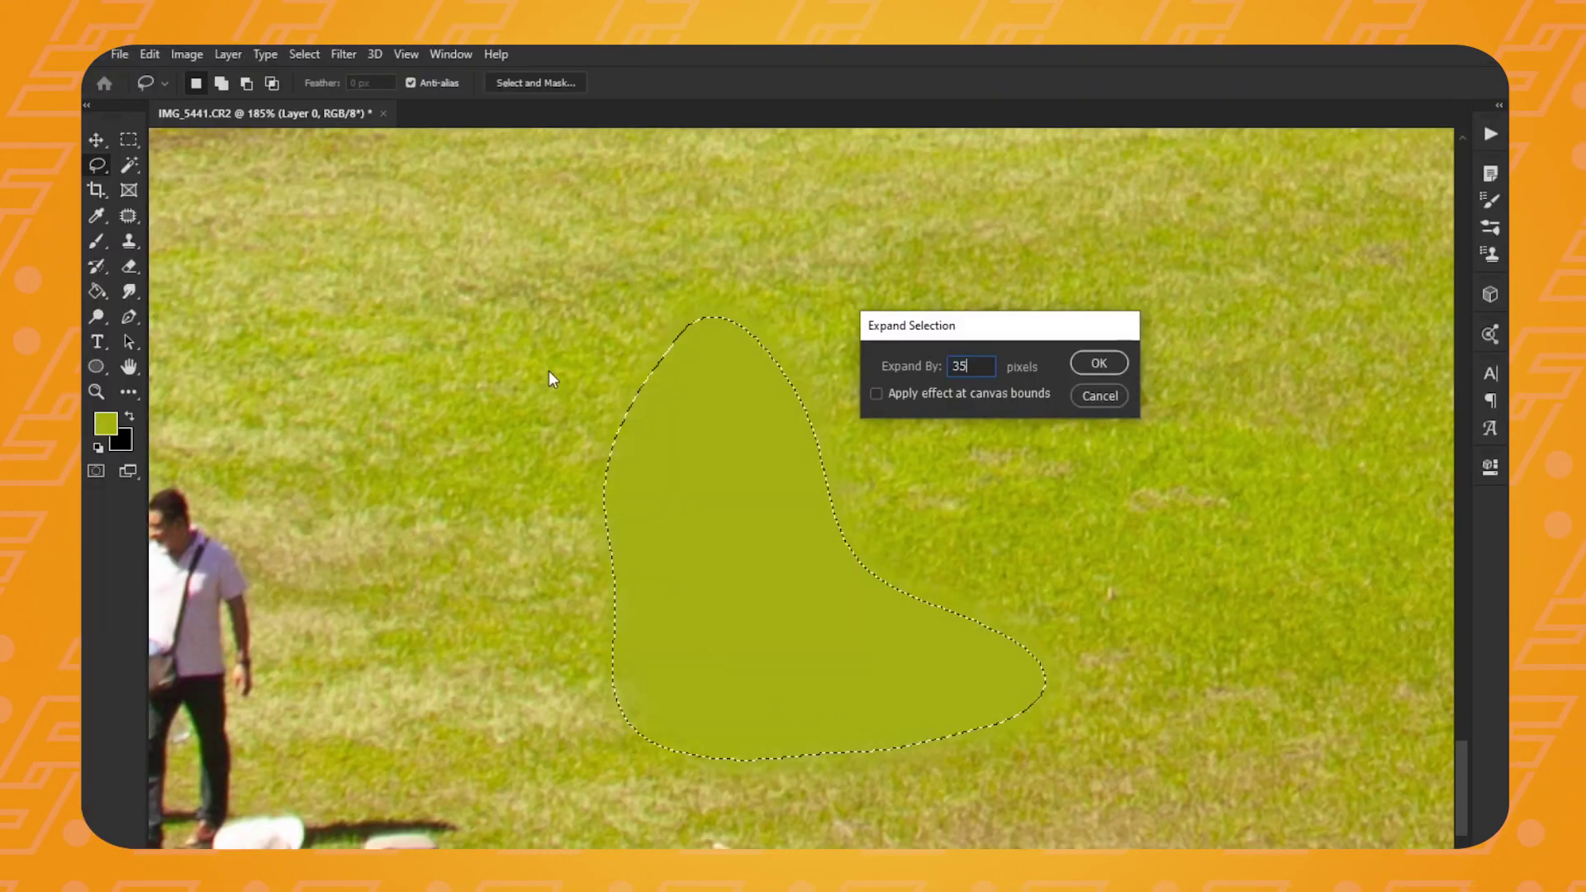
{"action": "key", "text": "Return"}
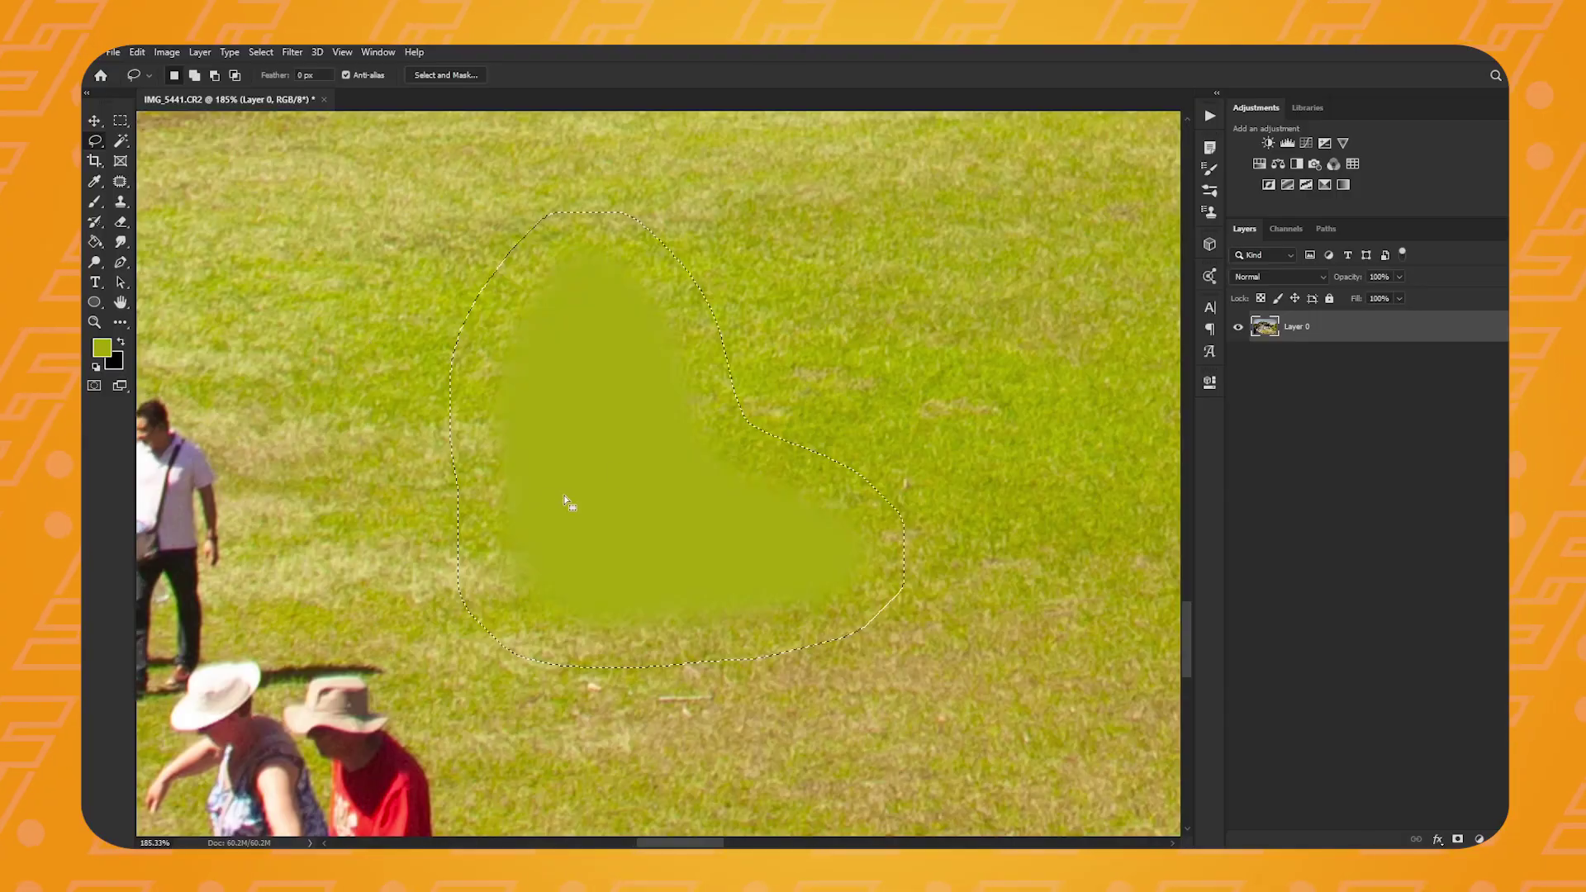
Step: Fill the selection with Content-Aware grass to replace the green patch
{"action": "right_click", "coordinate": [620, 474]}
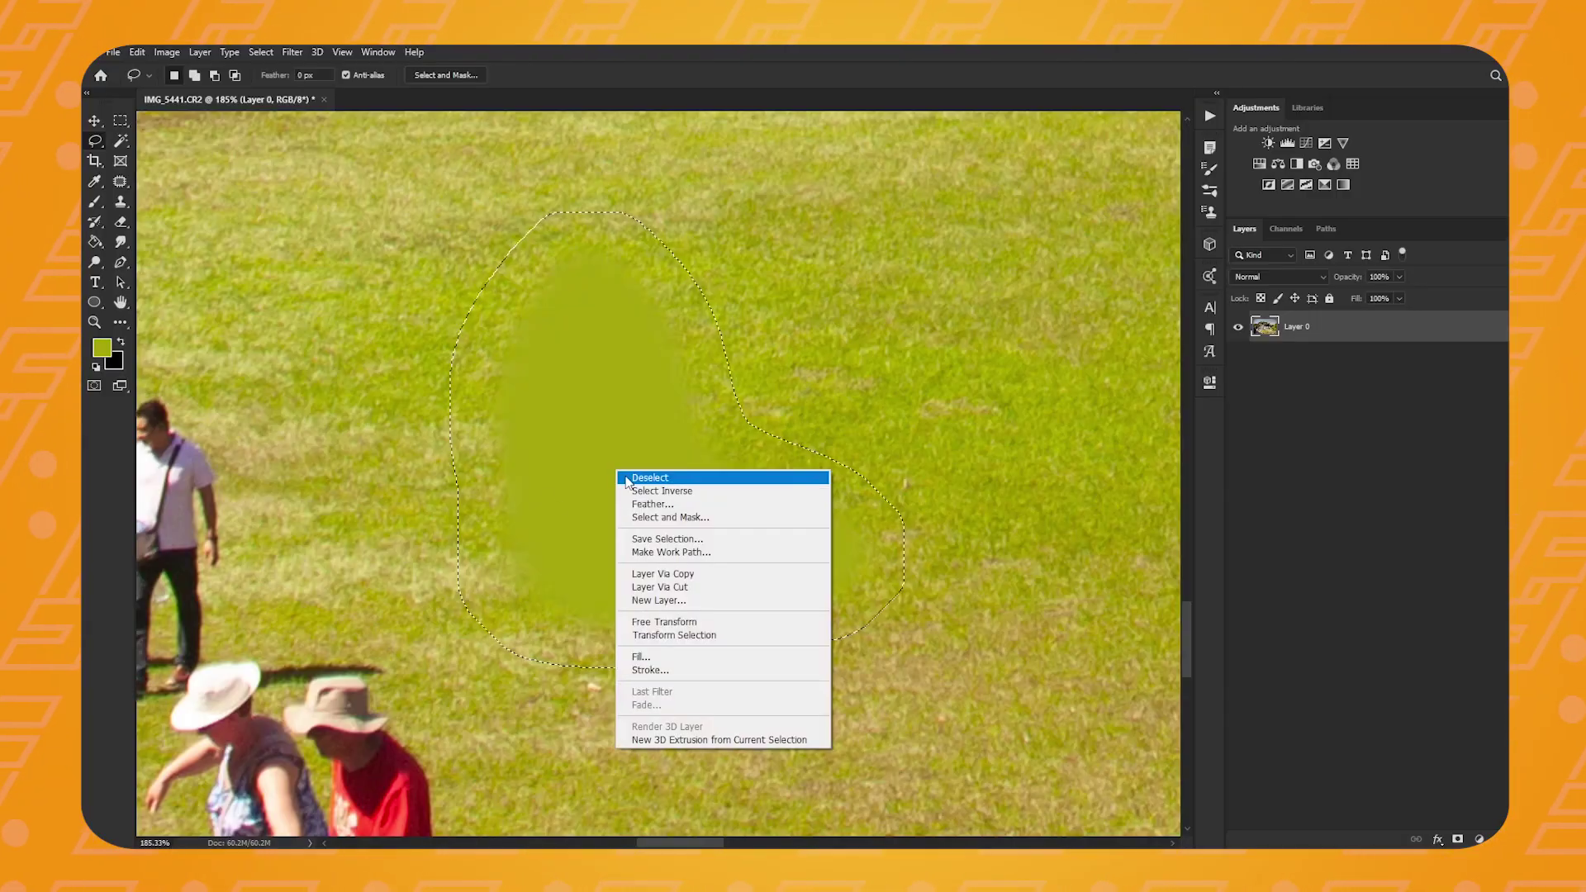
{"action": "left_click", "coordinate": [708, 658]}
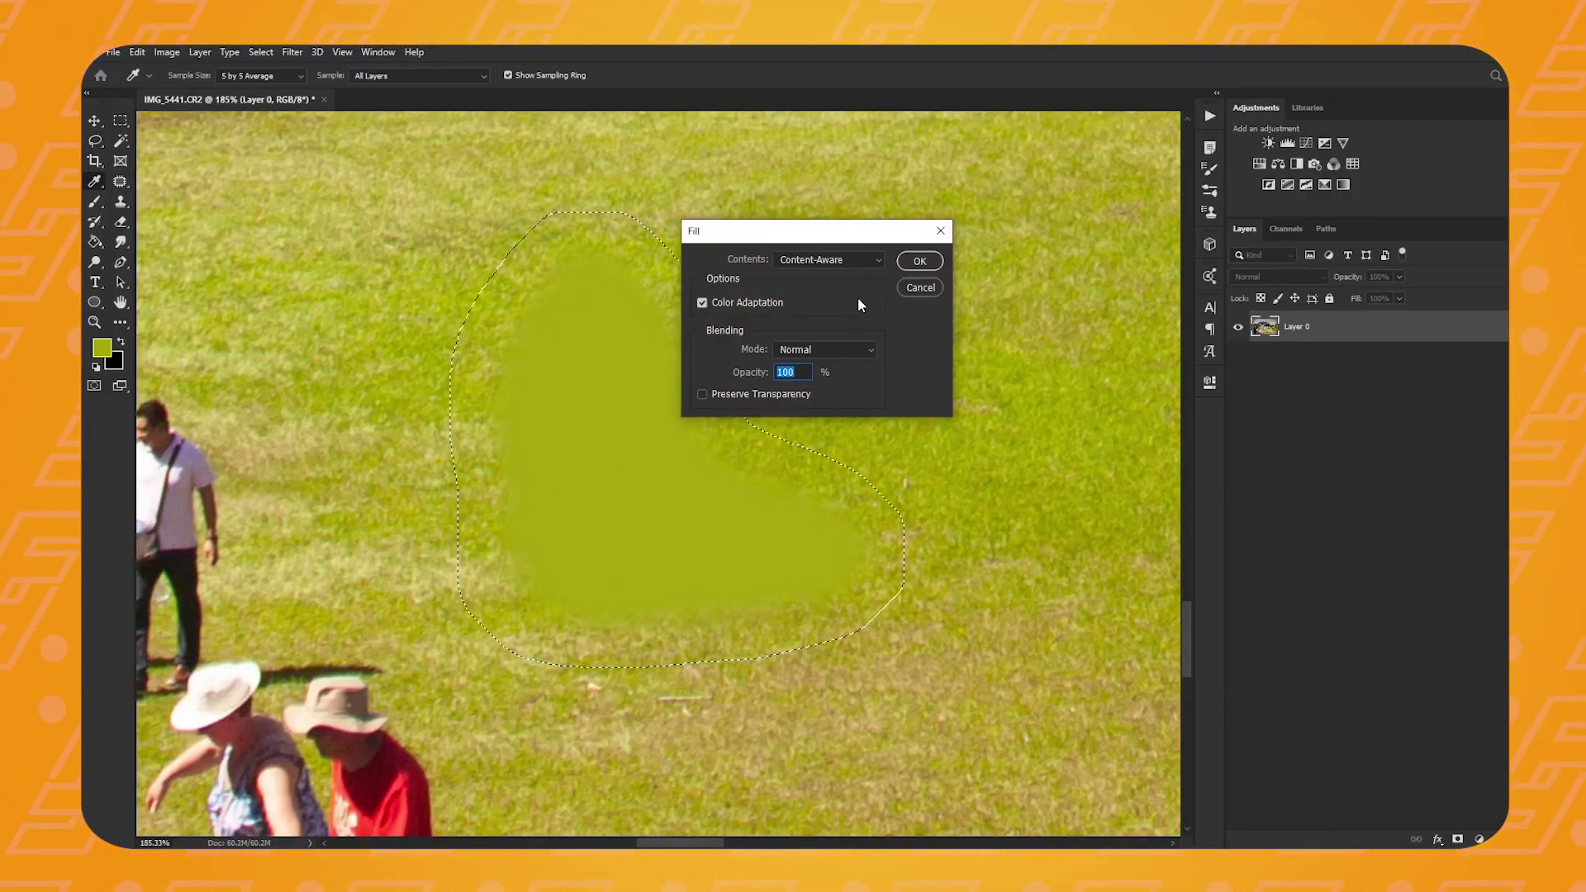
{"action": "left_click", "coordinate": [853, 261]}
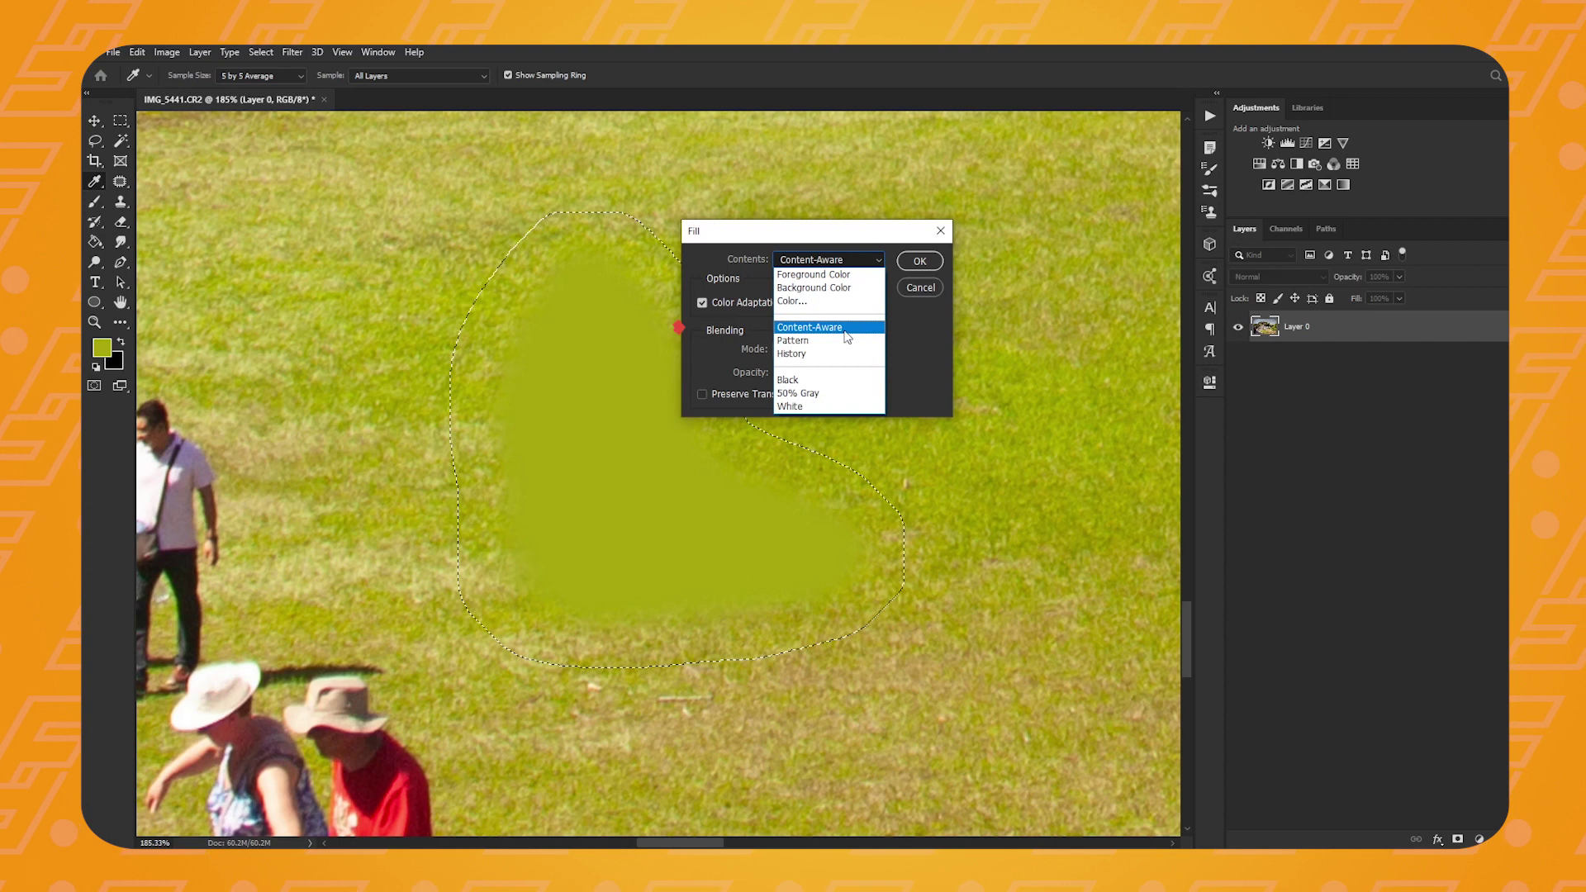
{"action": "left_click", "coordinate": [920, 261]}
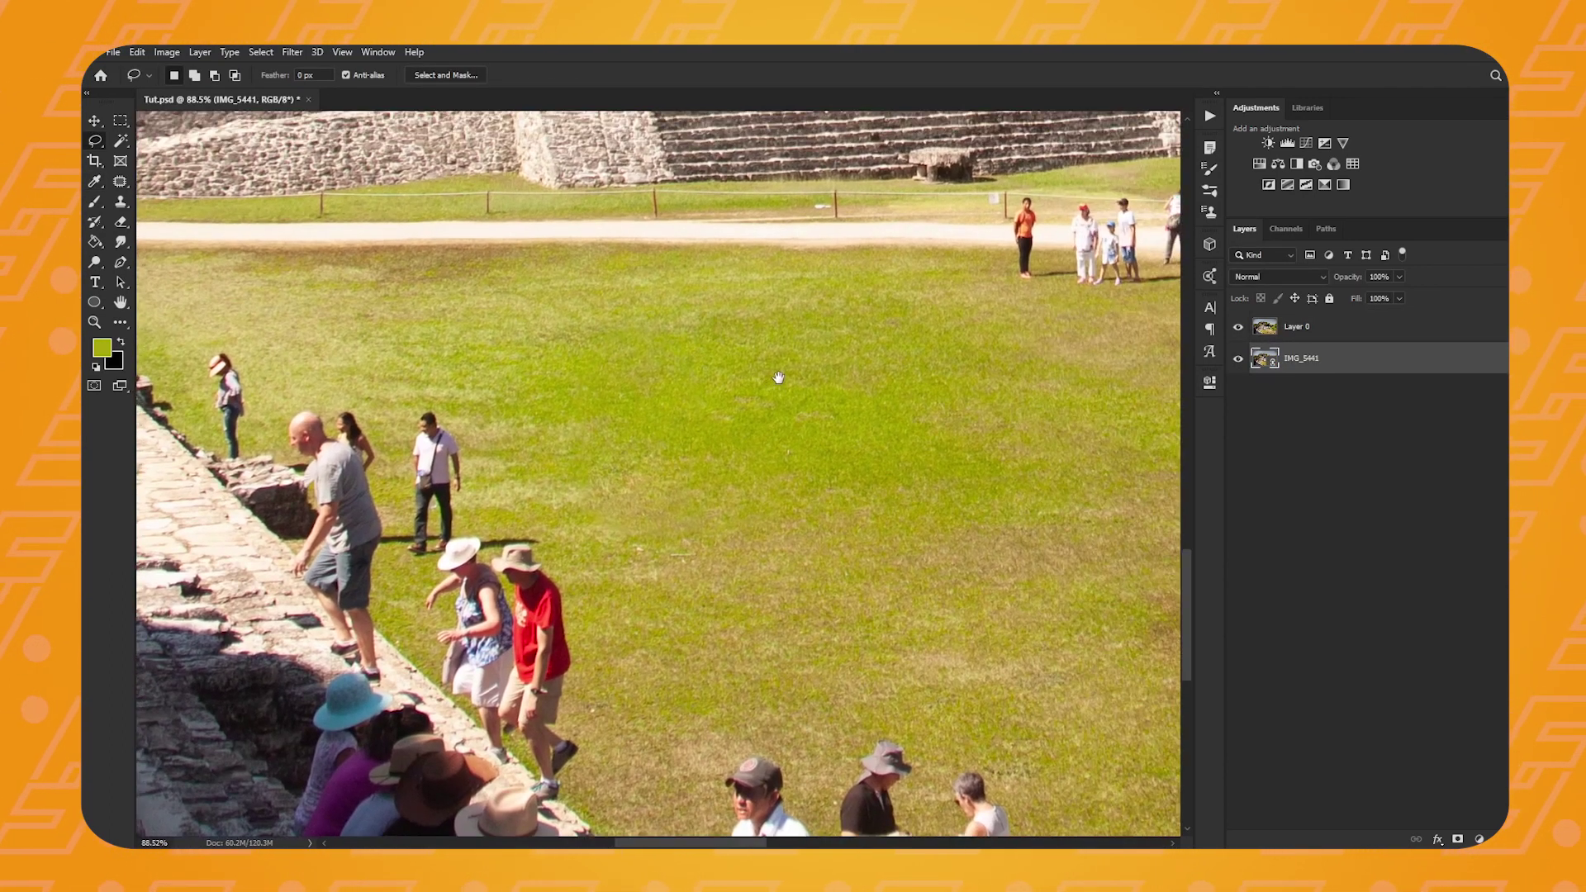
Step: Toggle Layer 0's visibility to compare the fill against the original man
{"action": "left_click", "coordinate": [1239, 328]}
{"action": "left_click", "coordinate": [1239, 328]}
{"action": "left_click", "coordinate": [1239, 328]}
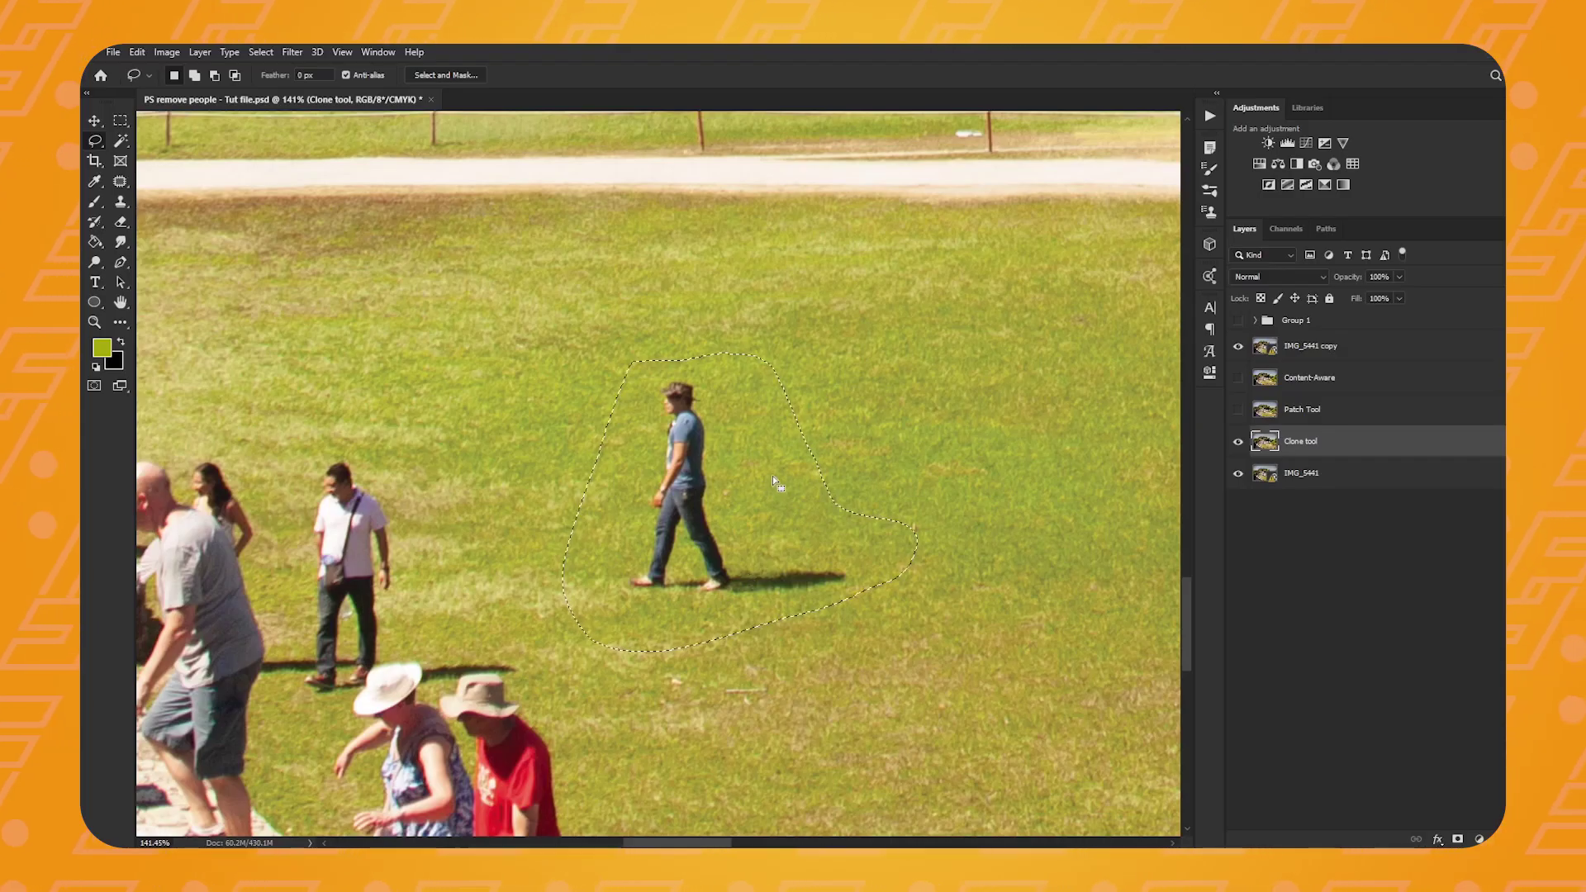
Step: Fill the lasso selection around the walking man using Content-Aware contents
{"action": "right_click", "coordinate": [777, 484]}
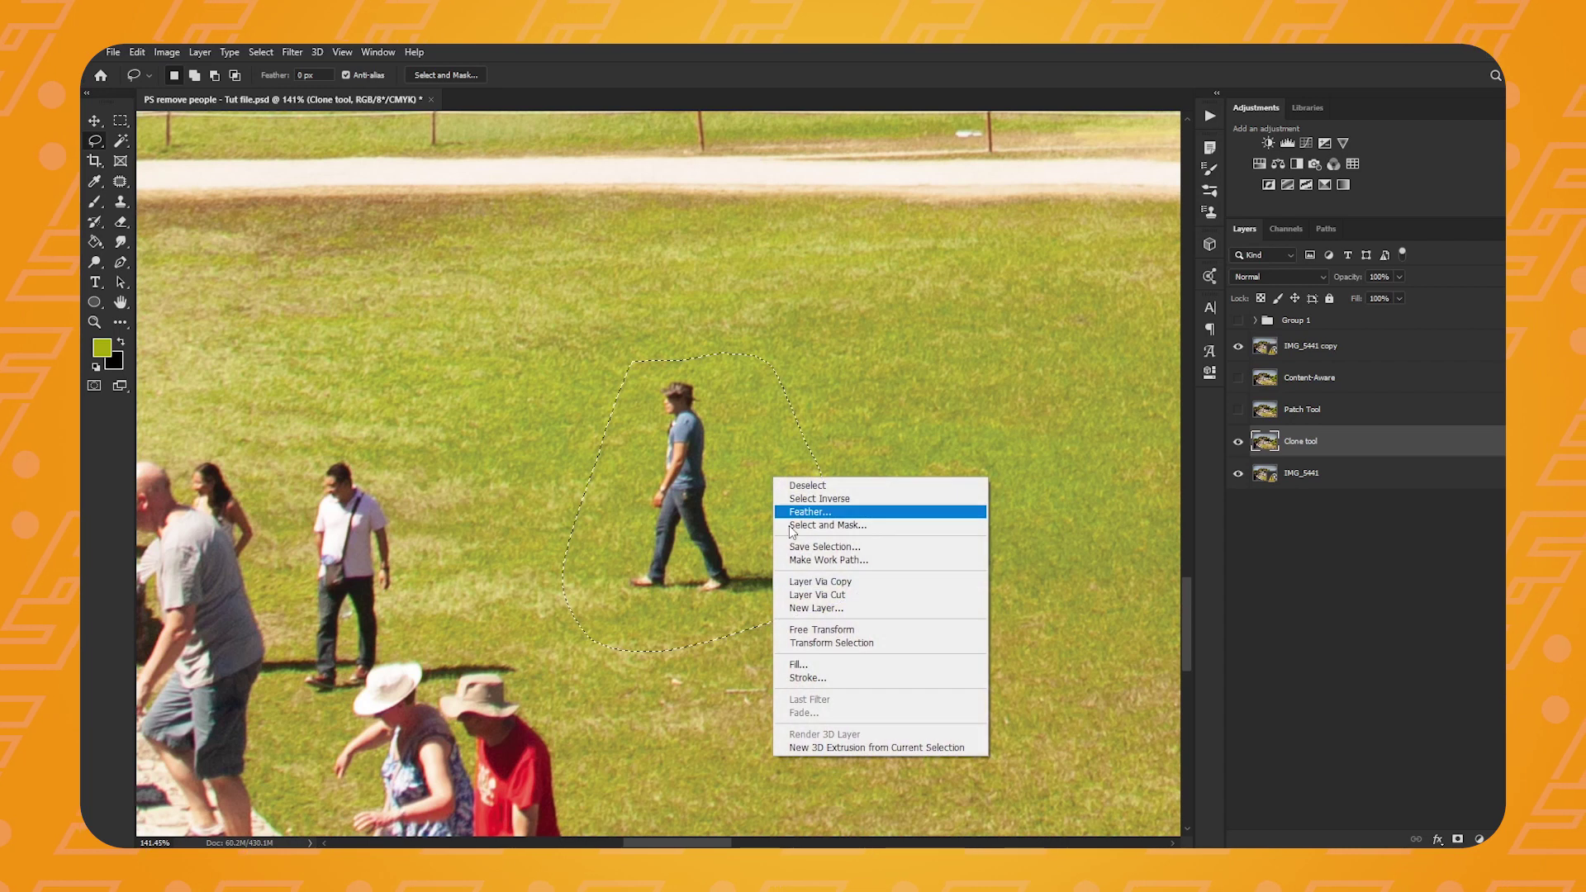
{"action": "left_click", "coordinate": [818, 663]}
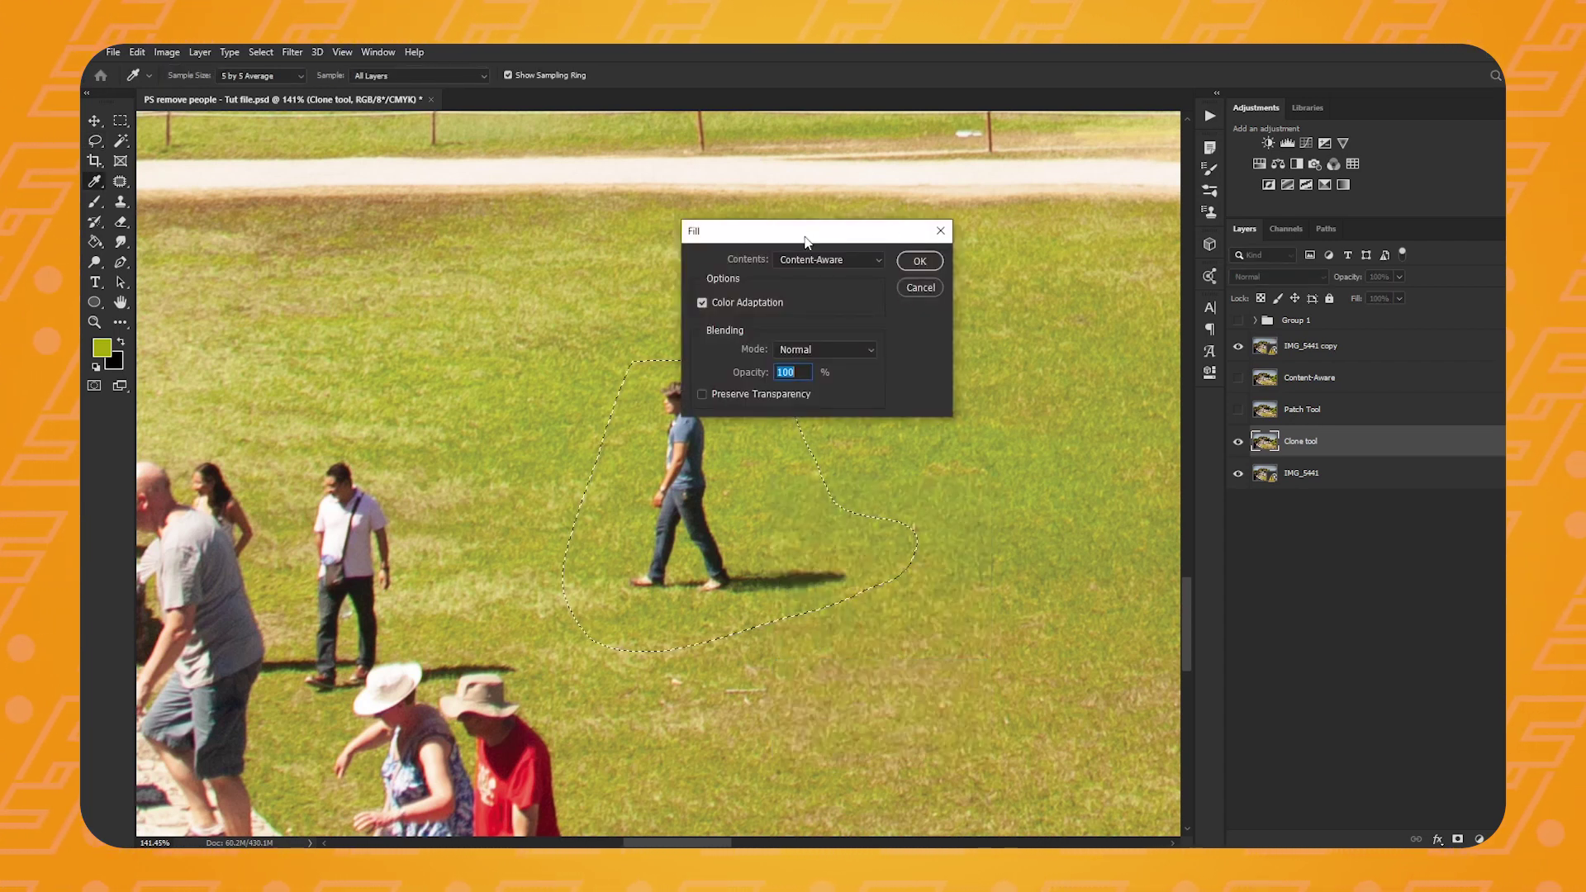
{"action": "left_click", "coordinate": [917, 262]}
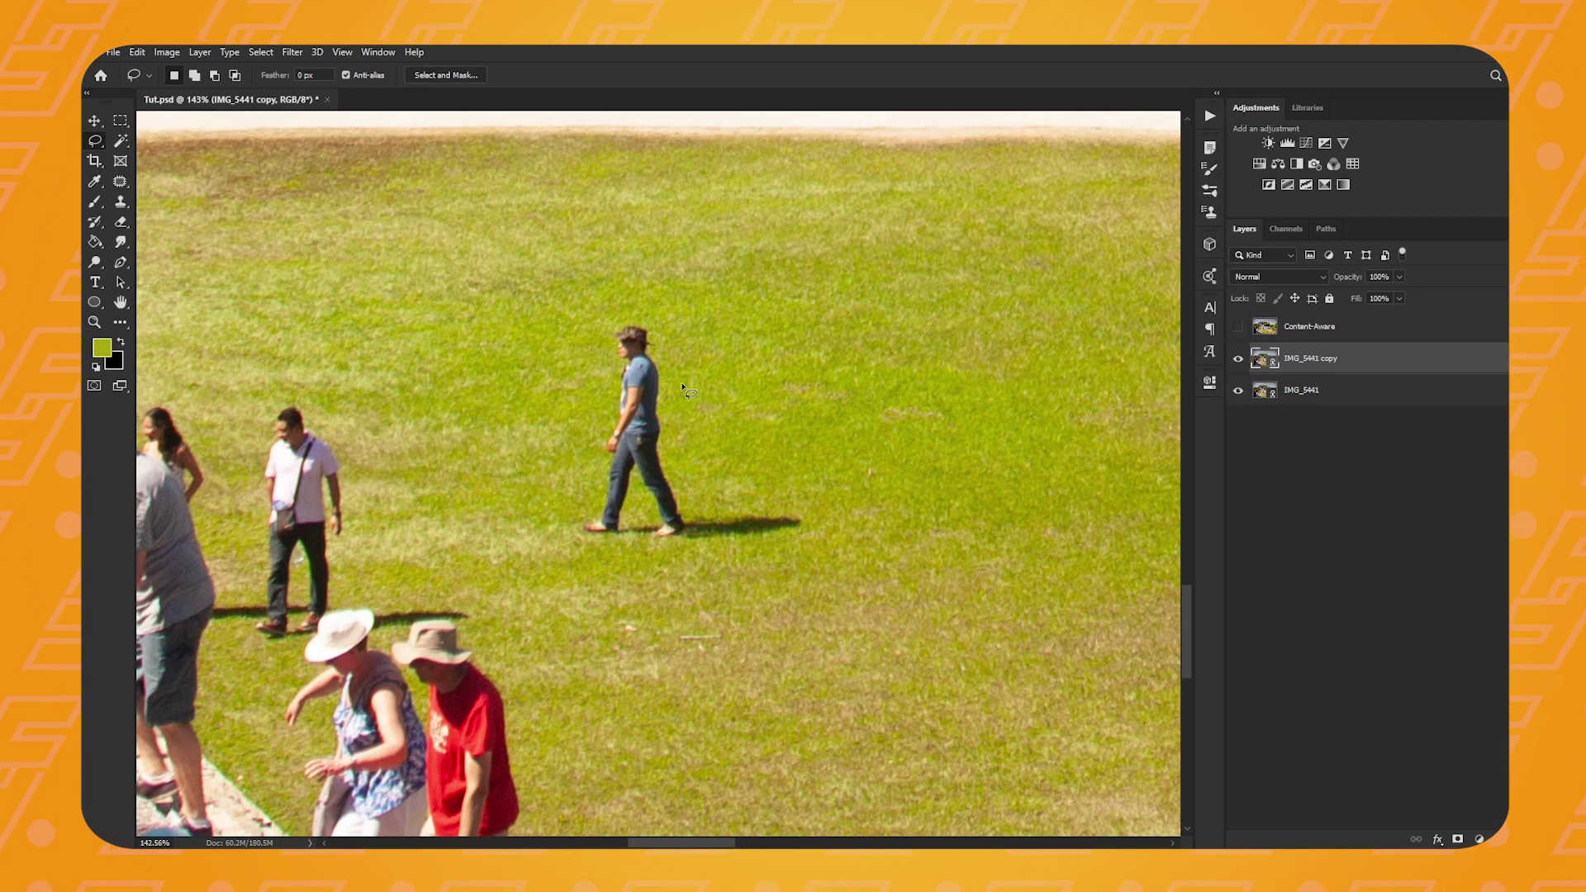
Step: Outline the blue-shirted walking man and his shadow with a straight-edged polygonal selection
{"action": "left_click", "coordinate": [592, 322]}
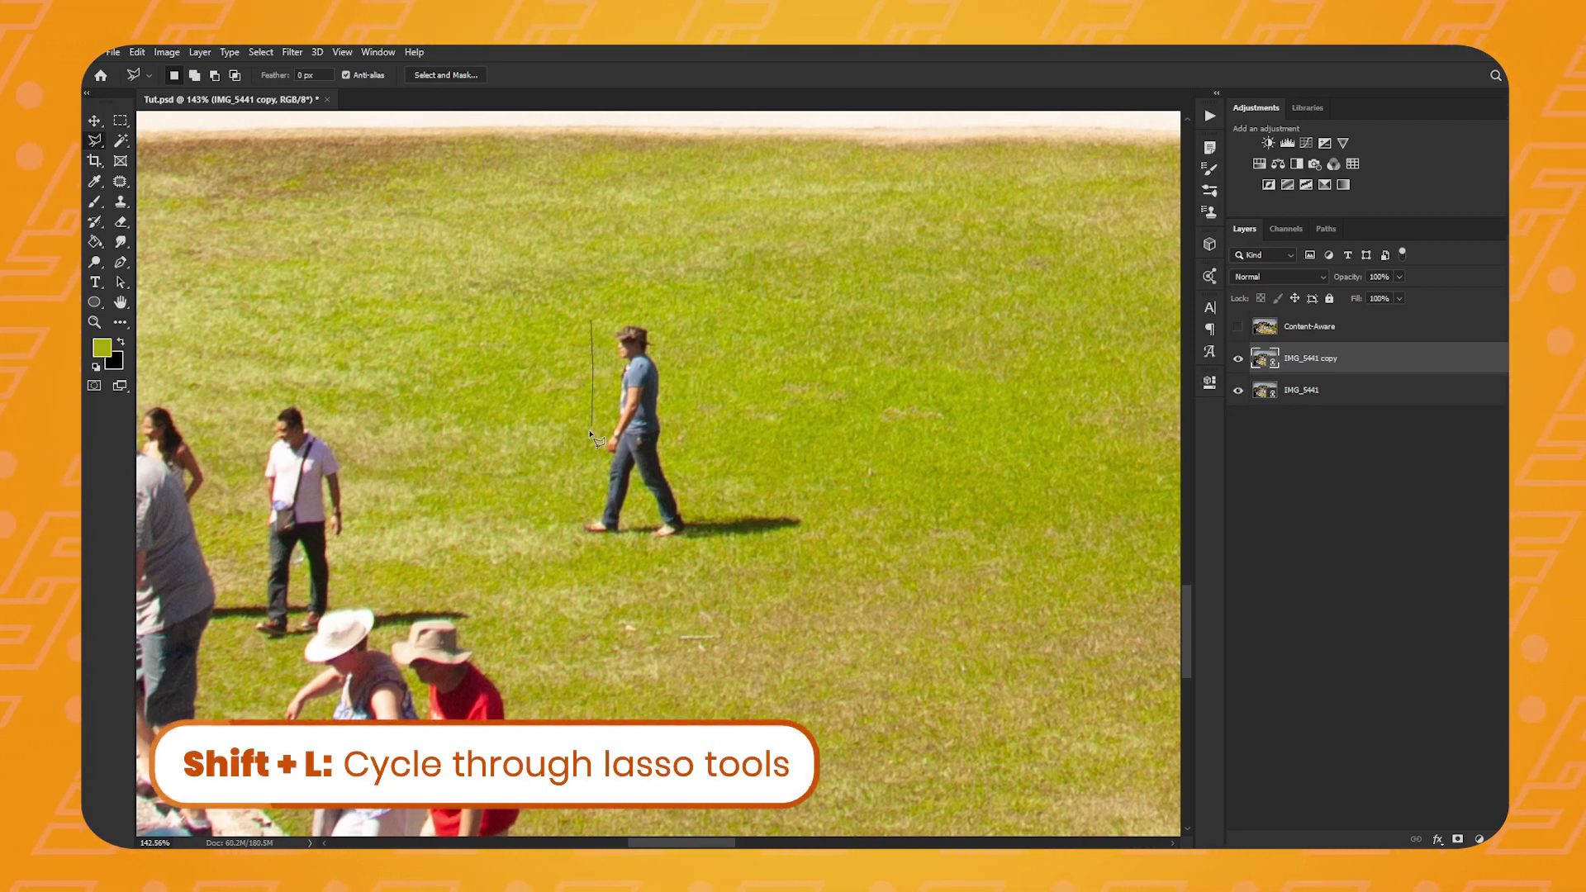
{"action": "left_click", "coordinate": [556, 535]}
{"action": "left_click", "coordinate": [585, 575]}
{"action": "left_click", "coordinate": [772, 564]}
{"action": "left_click", "coordinate": [836, 528]}
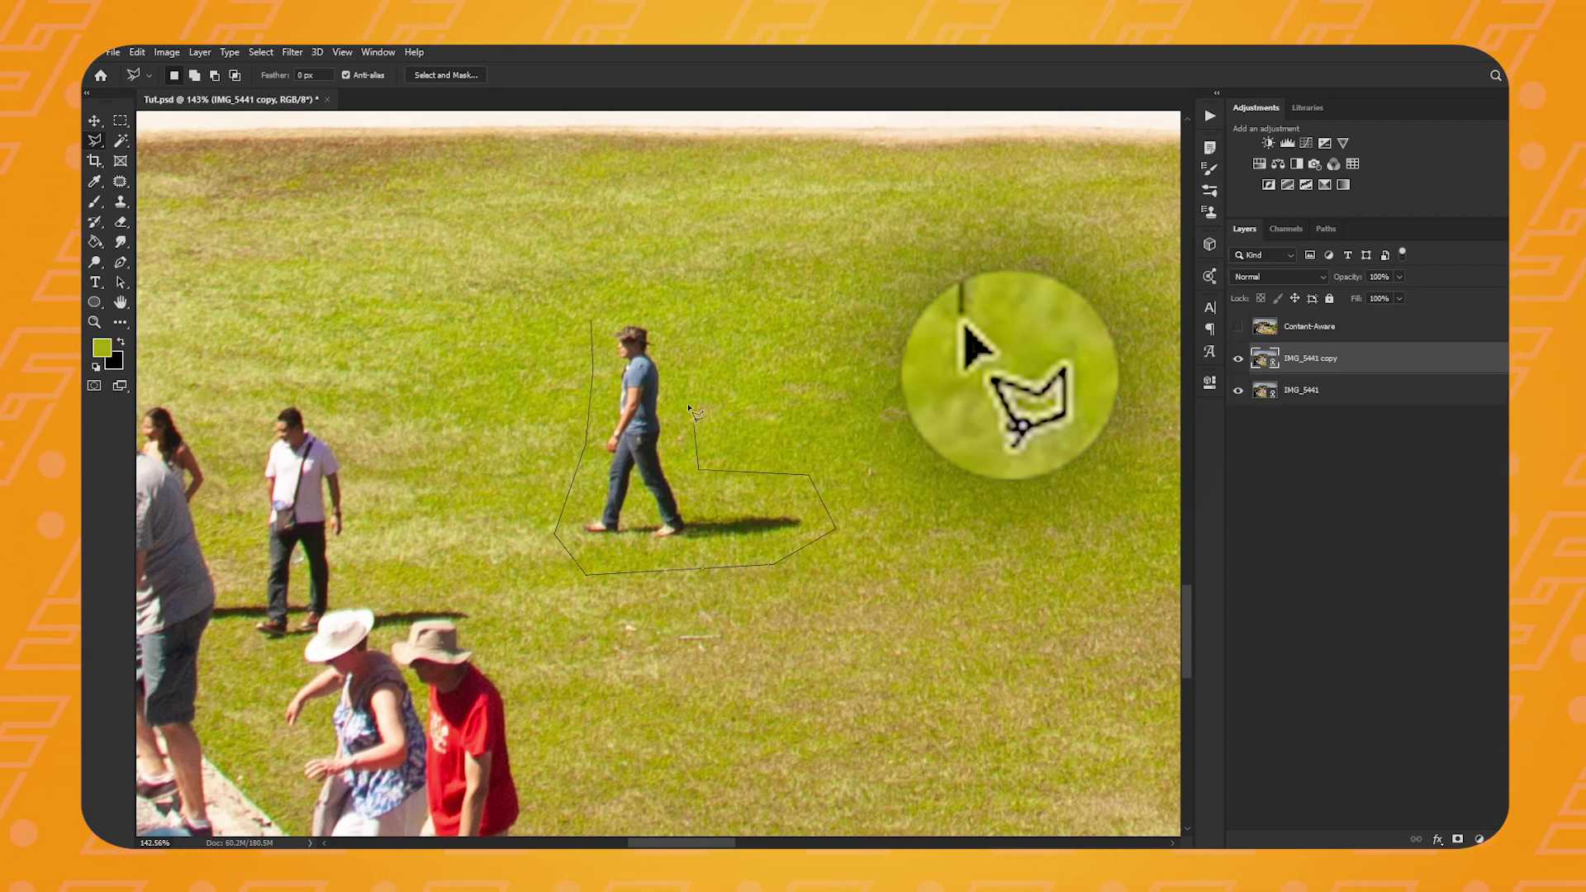
{"action": "double_click", "coordinate": [666, 300]}
Step: Patch the selection with clean grass from up-right, then toggle the copy layer to compare
{"action": "key", "text": "j"}
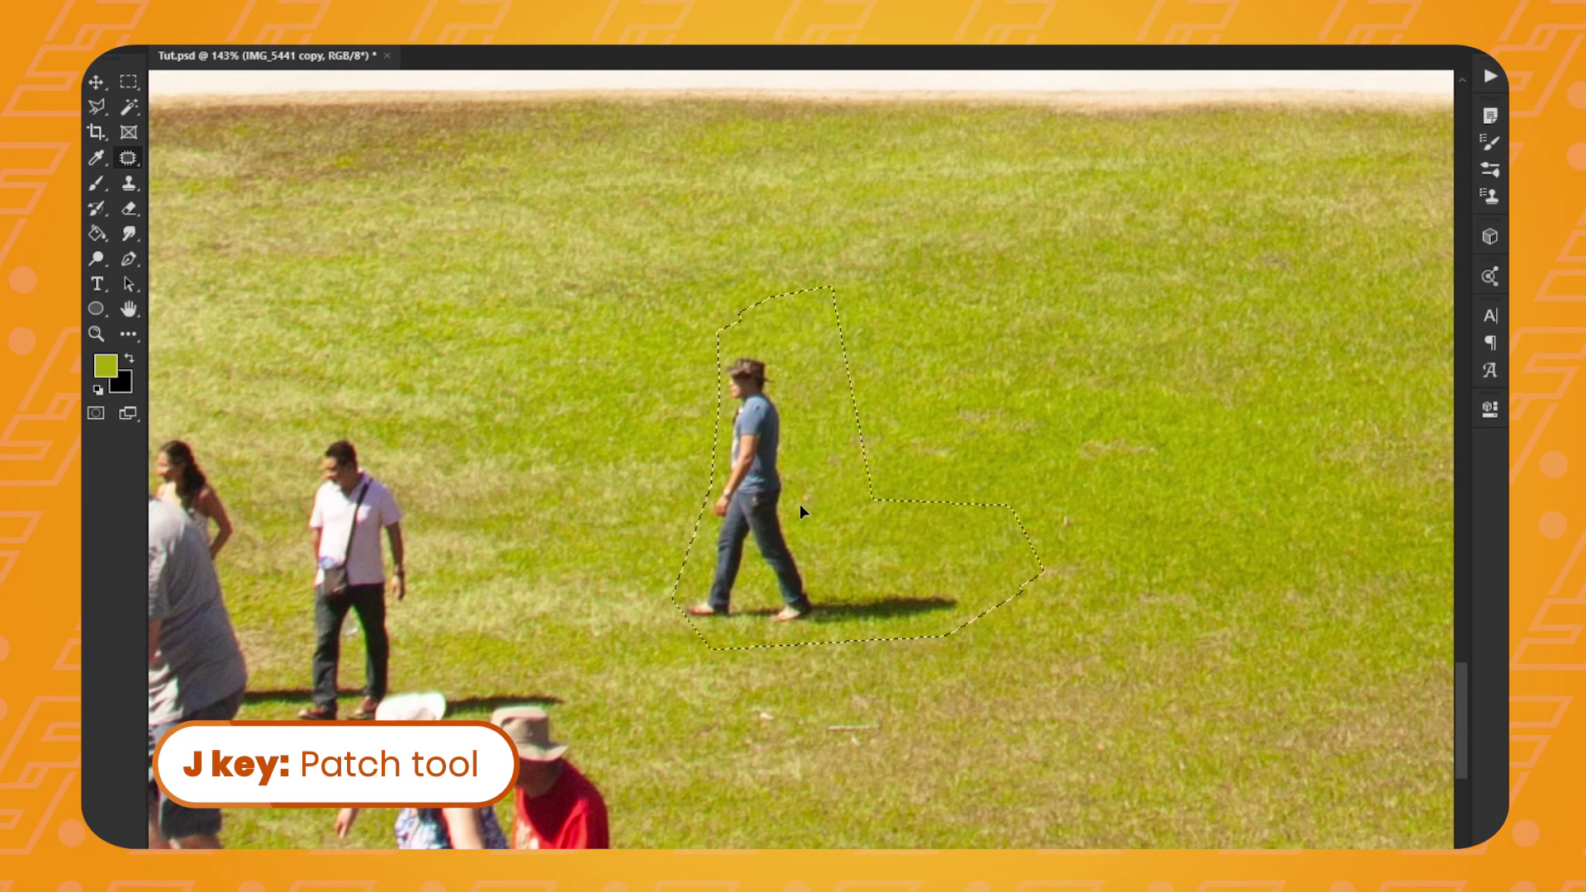
{"action": "left_click_drag", "start_coordinate": [800, 504], "coordinate": [1077, 377]}
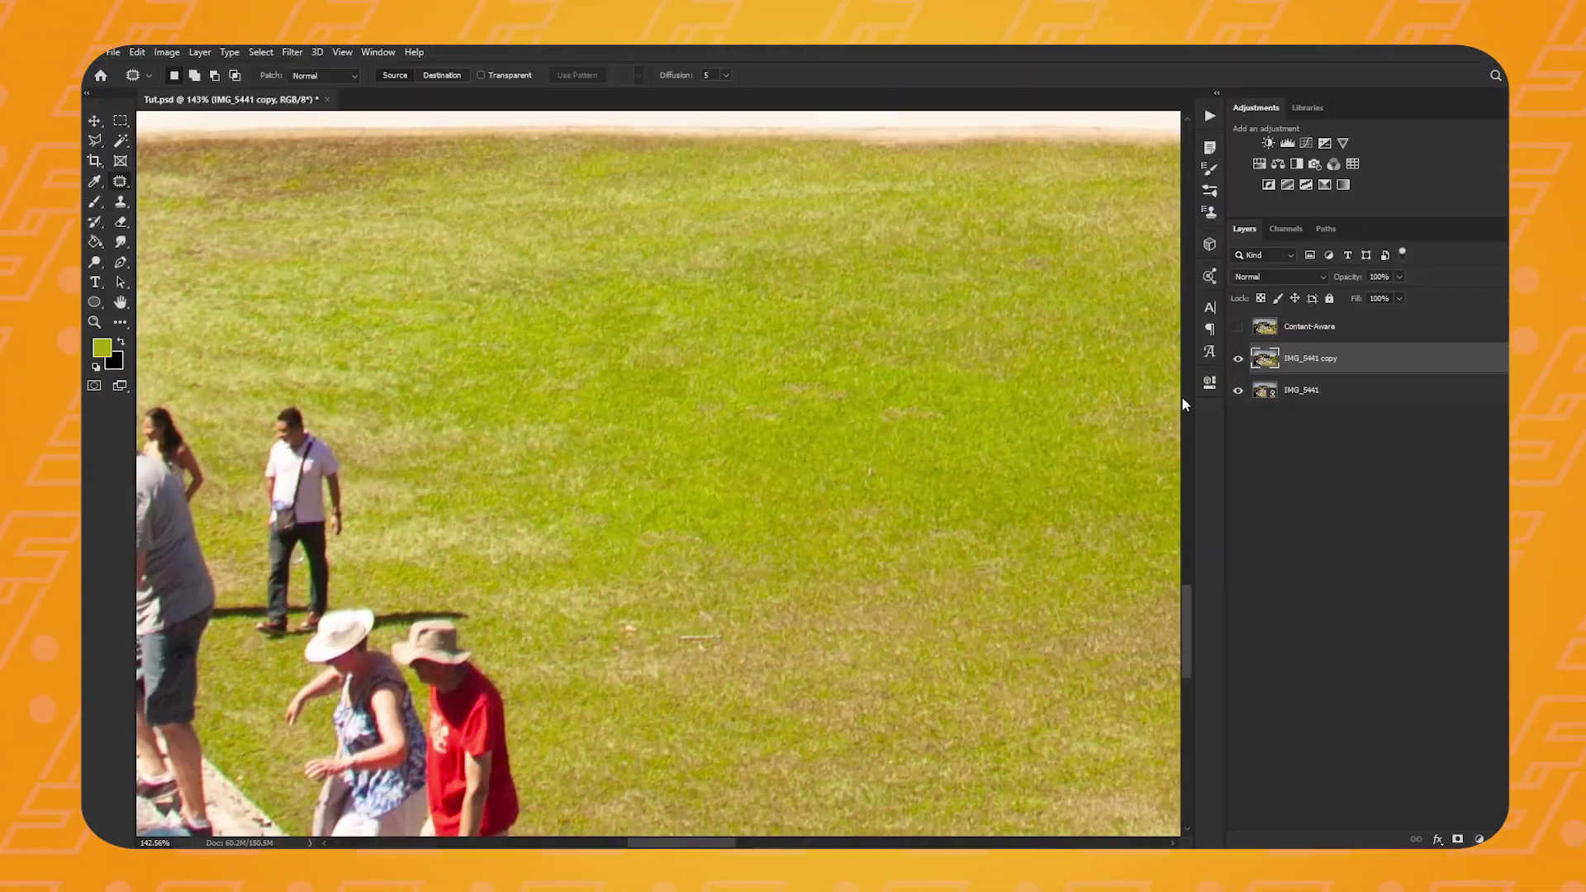
{"action": "left_click", "coordinate": [1238, 360]}
{"action": "left_click", "coordinate": [1238, 360]}
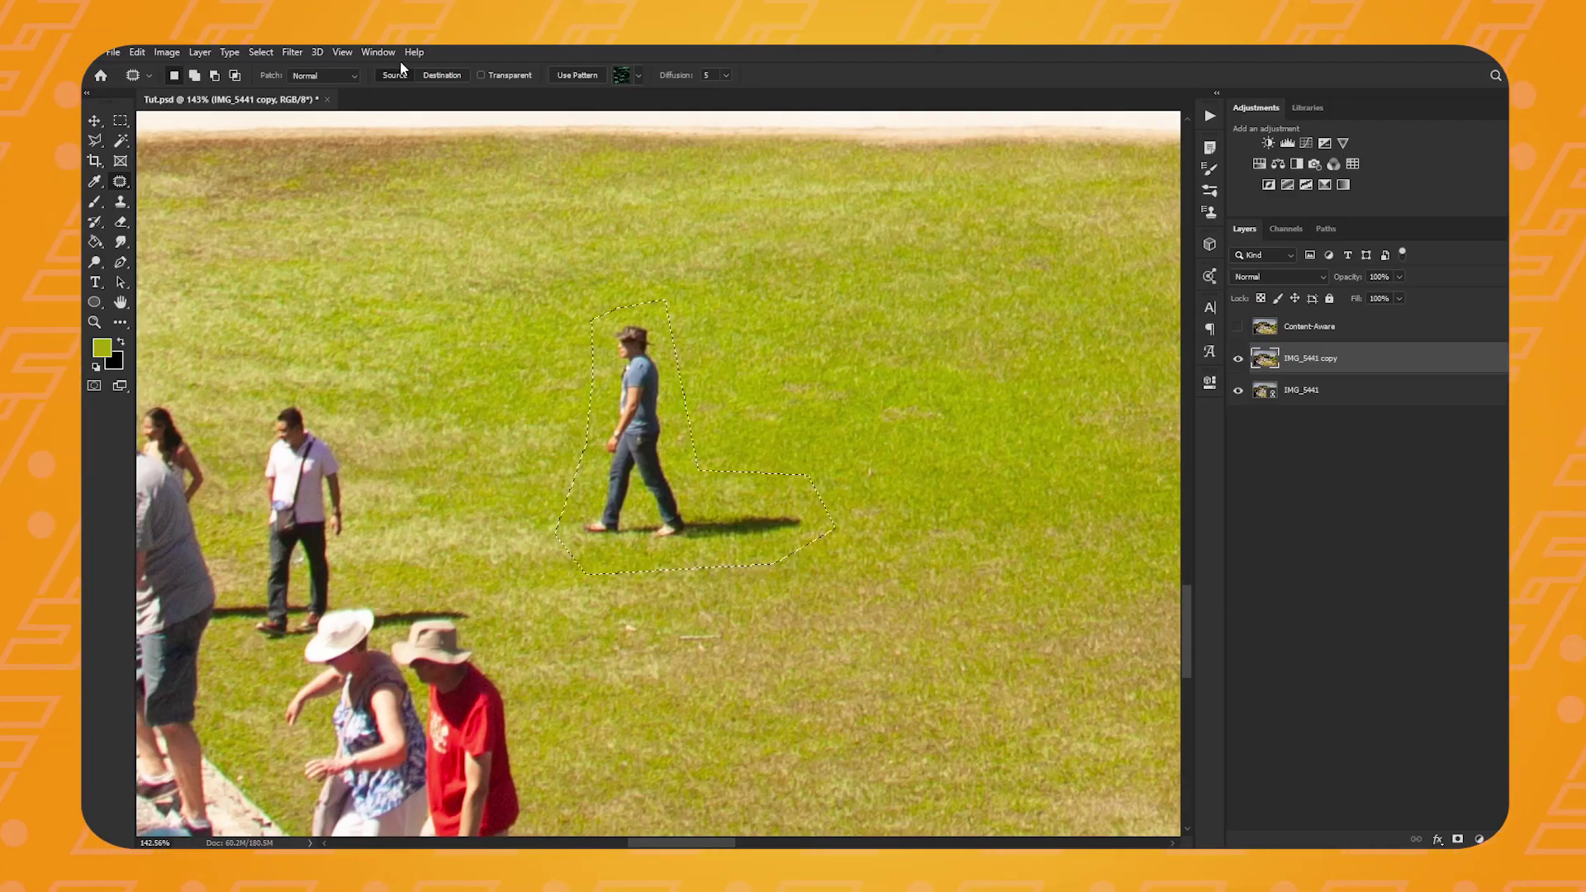
Step: Deselect, loop the woman in pink and her shadow, and patch her with neighbouring grass
{"action": "key", "text": "ctrl+d"}
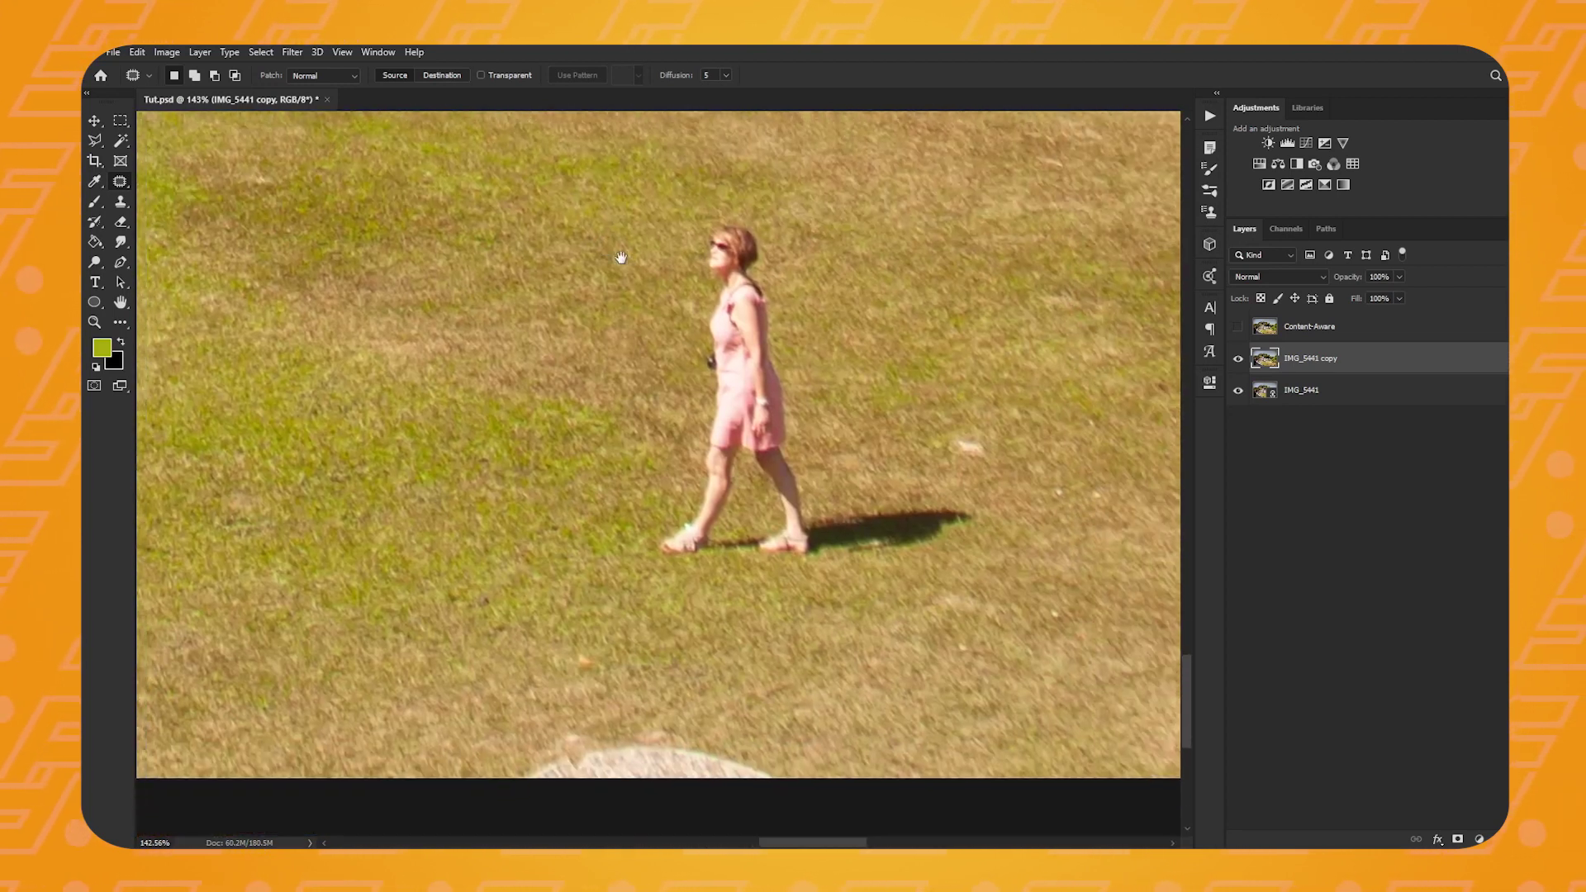
{"action": "left_click_drag", "start_coordinate": [621, 258], "coordinate": [610, 254]}
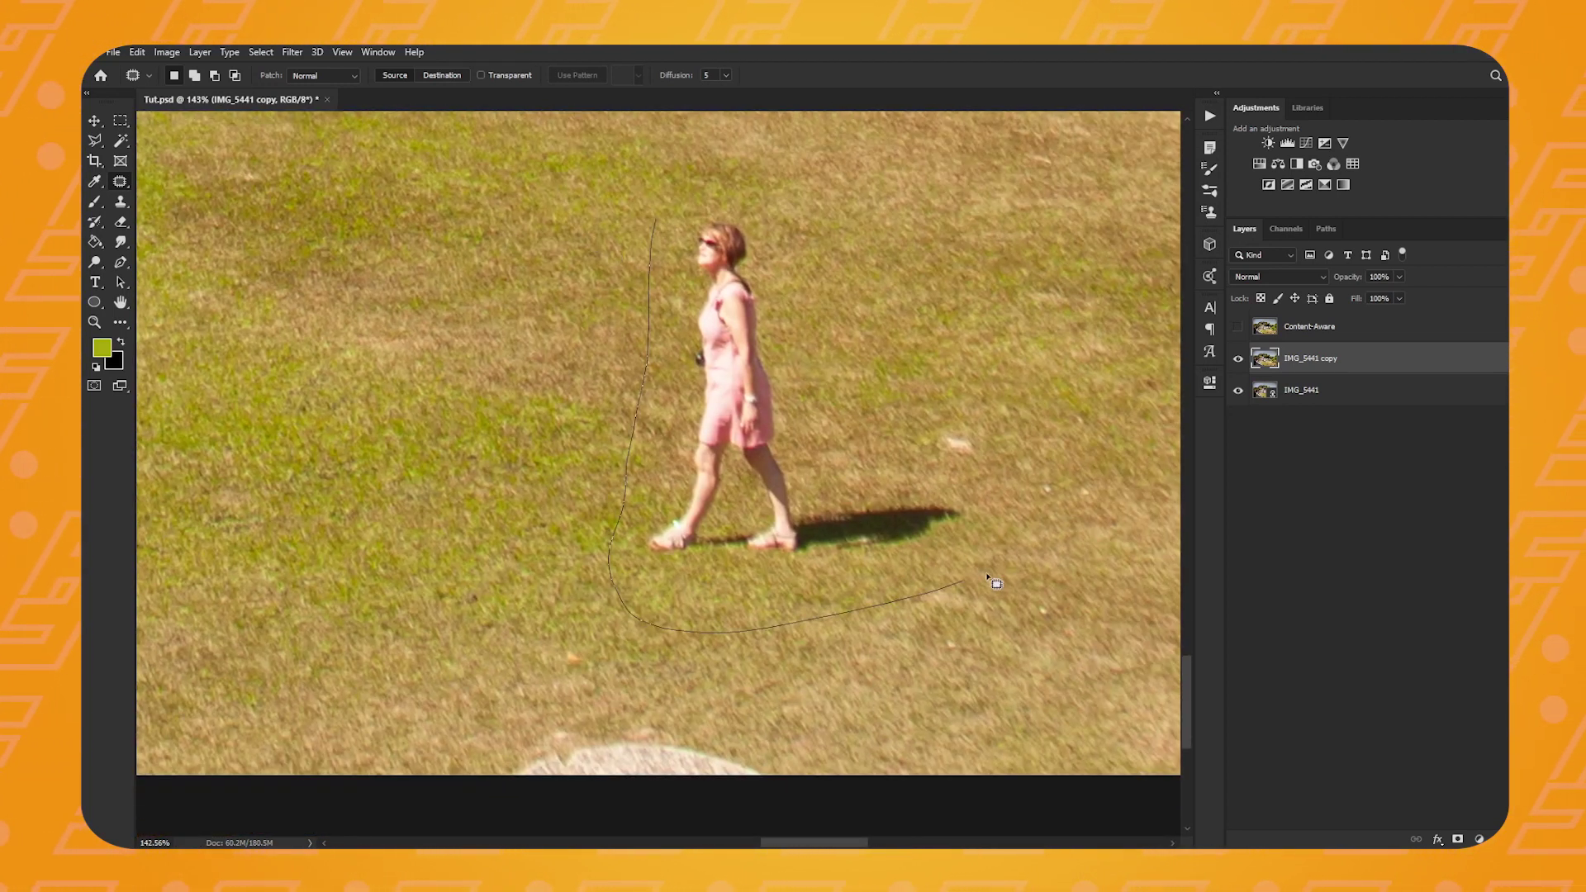
{"action": "left_click_drag", "start_coordinate": [750, 187], "coordinate": [742, 182]}
{"action": "left_click_drag", "start_coordinate": [727, 347], "coordinate": [407, 308]}
{"action": "scroll", "coordinate": [559, 418], "scroll_direction": "down", "scroll_amount": 3}
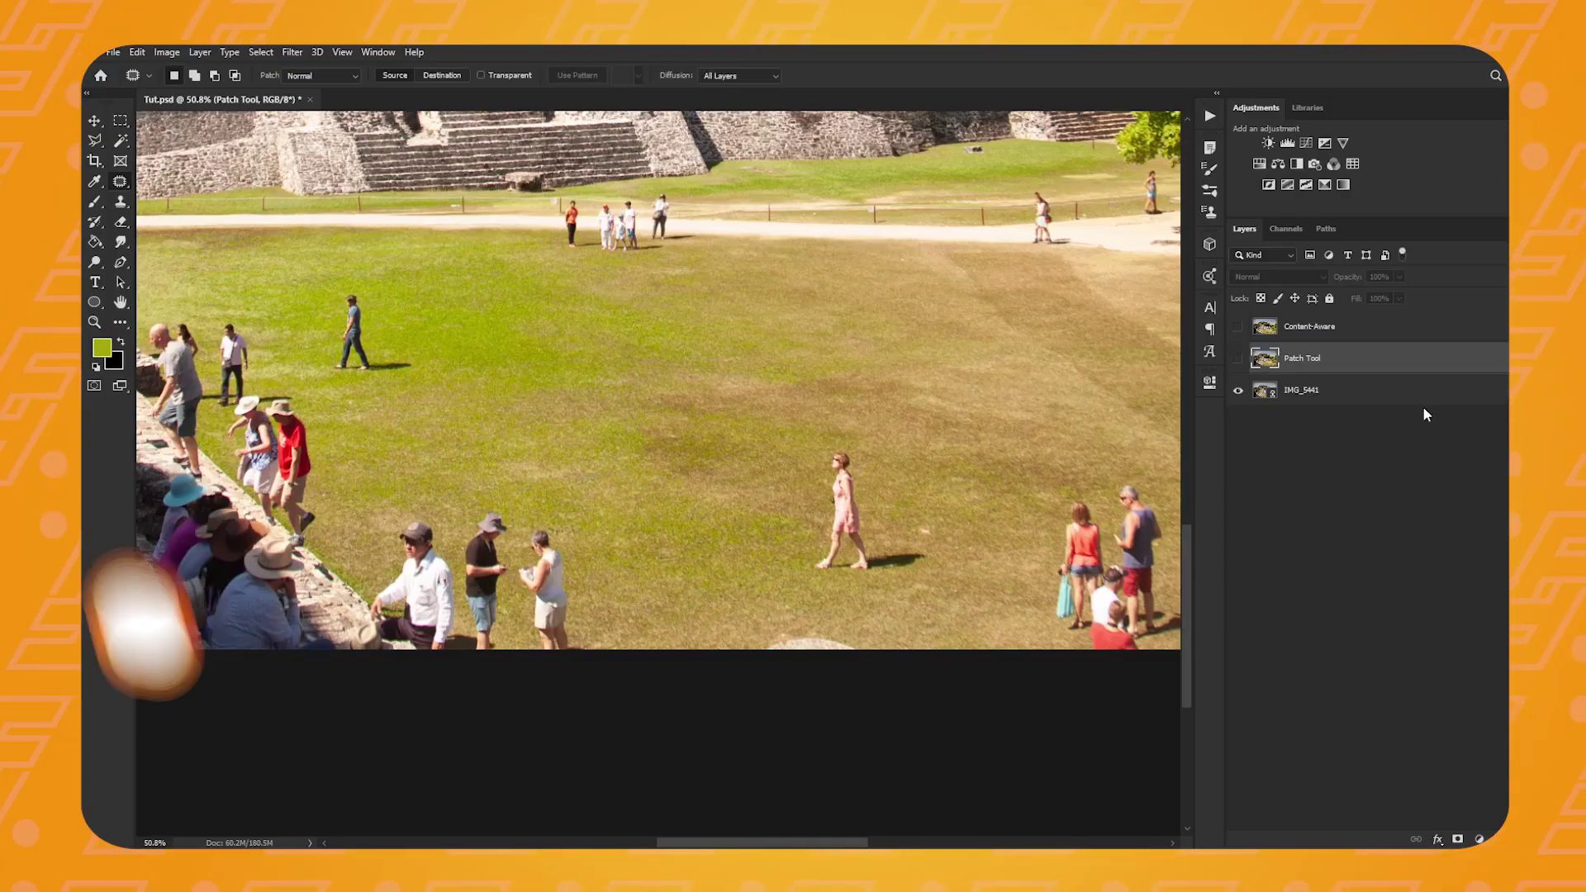
Step: Choose the Clone Stamp Tool rather than the Pattern Stamp from the stamp tools
{"action": "key", "text": "s"}
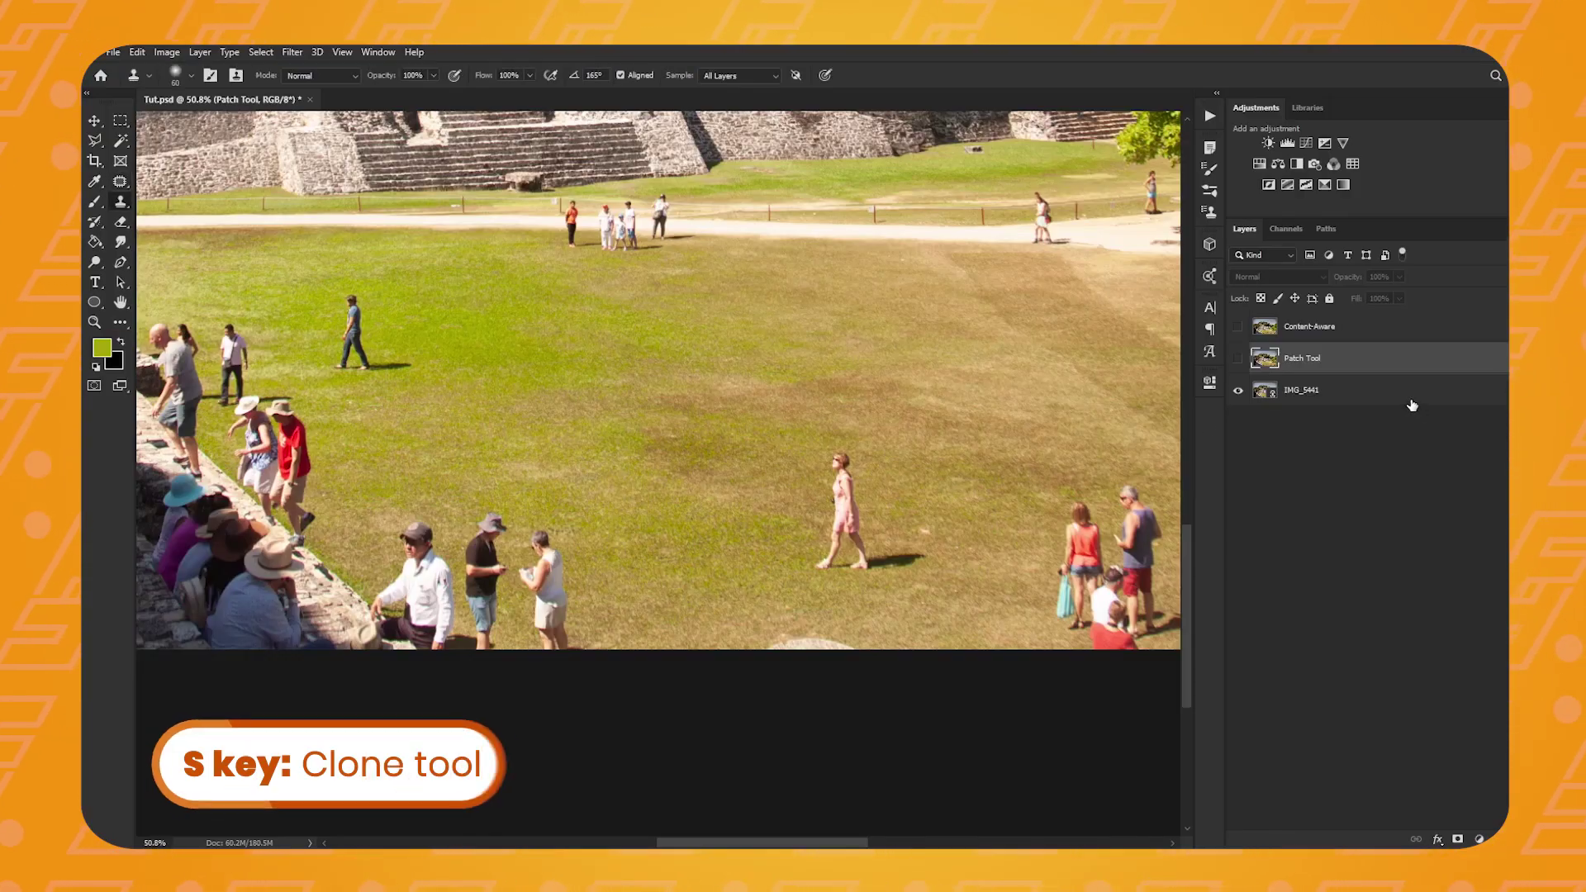
{"action": "right_click", "coordinate": [120, 202]}
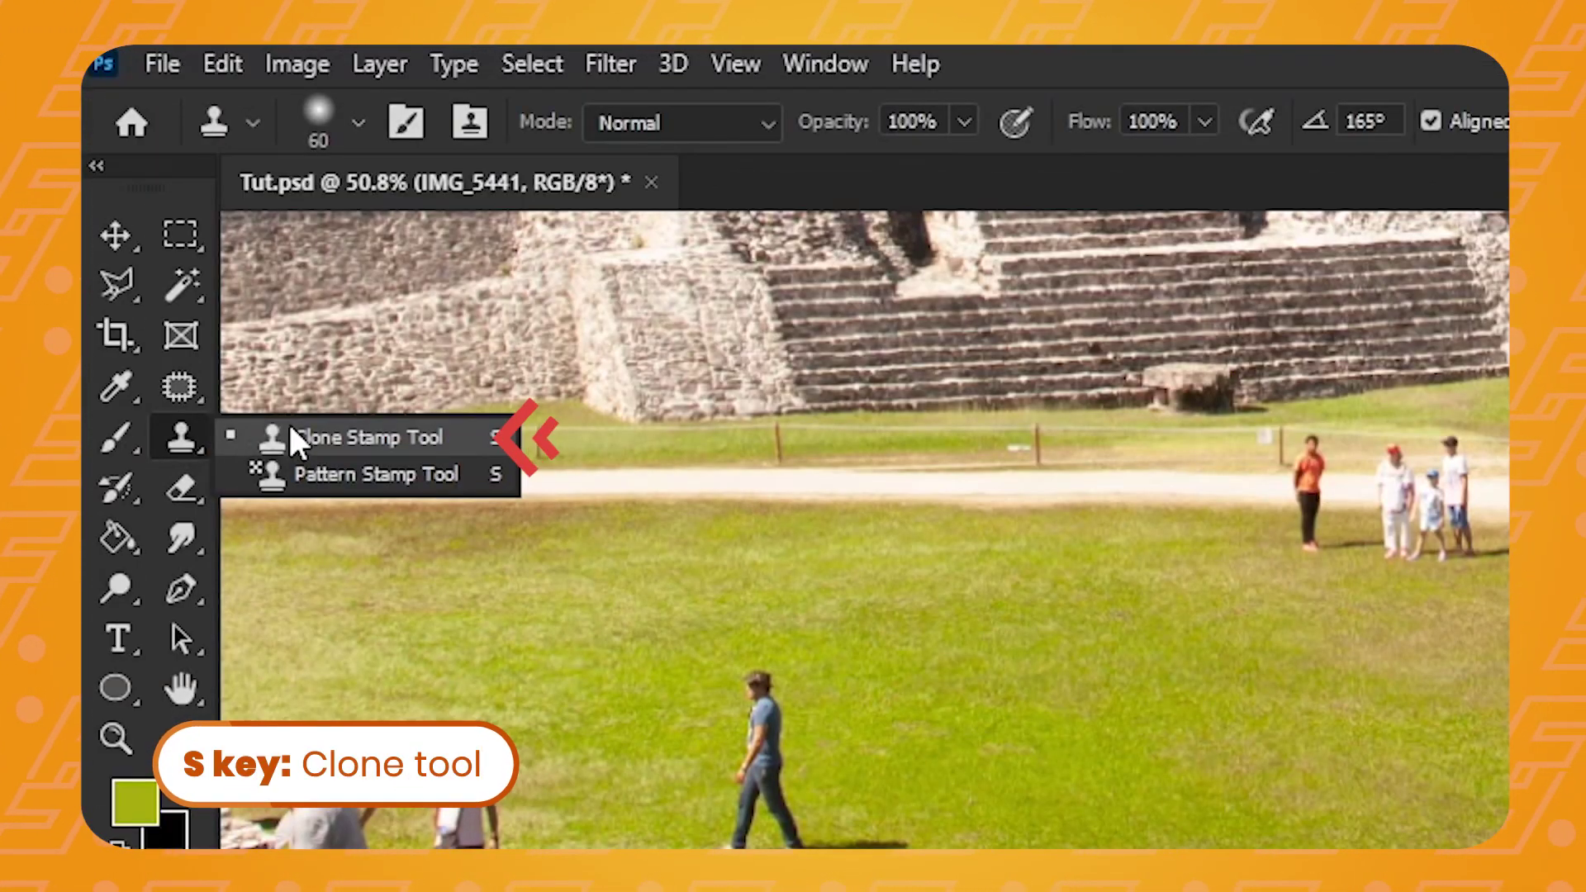
{"action": "left_click", "coordinate": [290, 436]}
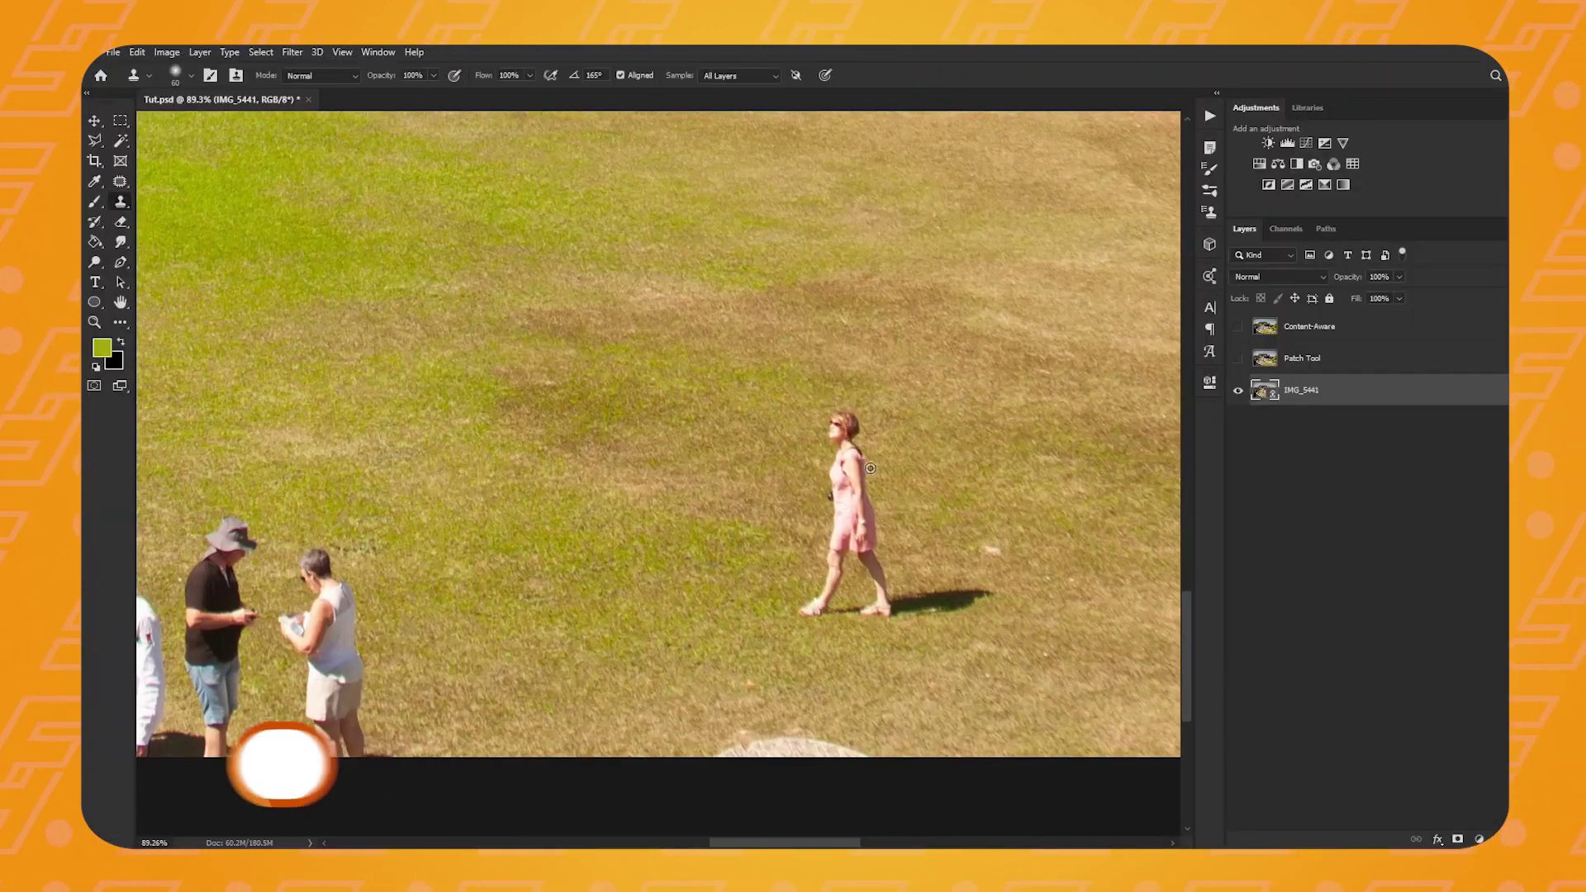
Step: Pan across the lawn and sample clean upper-lawn grass as the clone source
{"action": "left_click_drag", "start_coordinate": [747, 508], "coordinate": [959, 342]}
{"action": "left_click", "coordinate": [595, 453]}
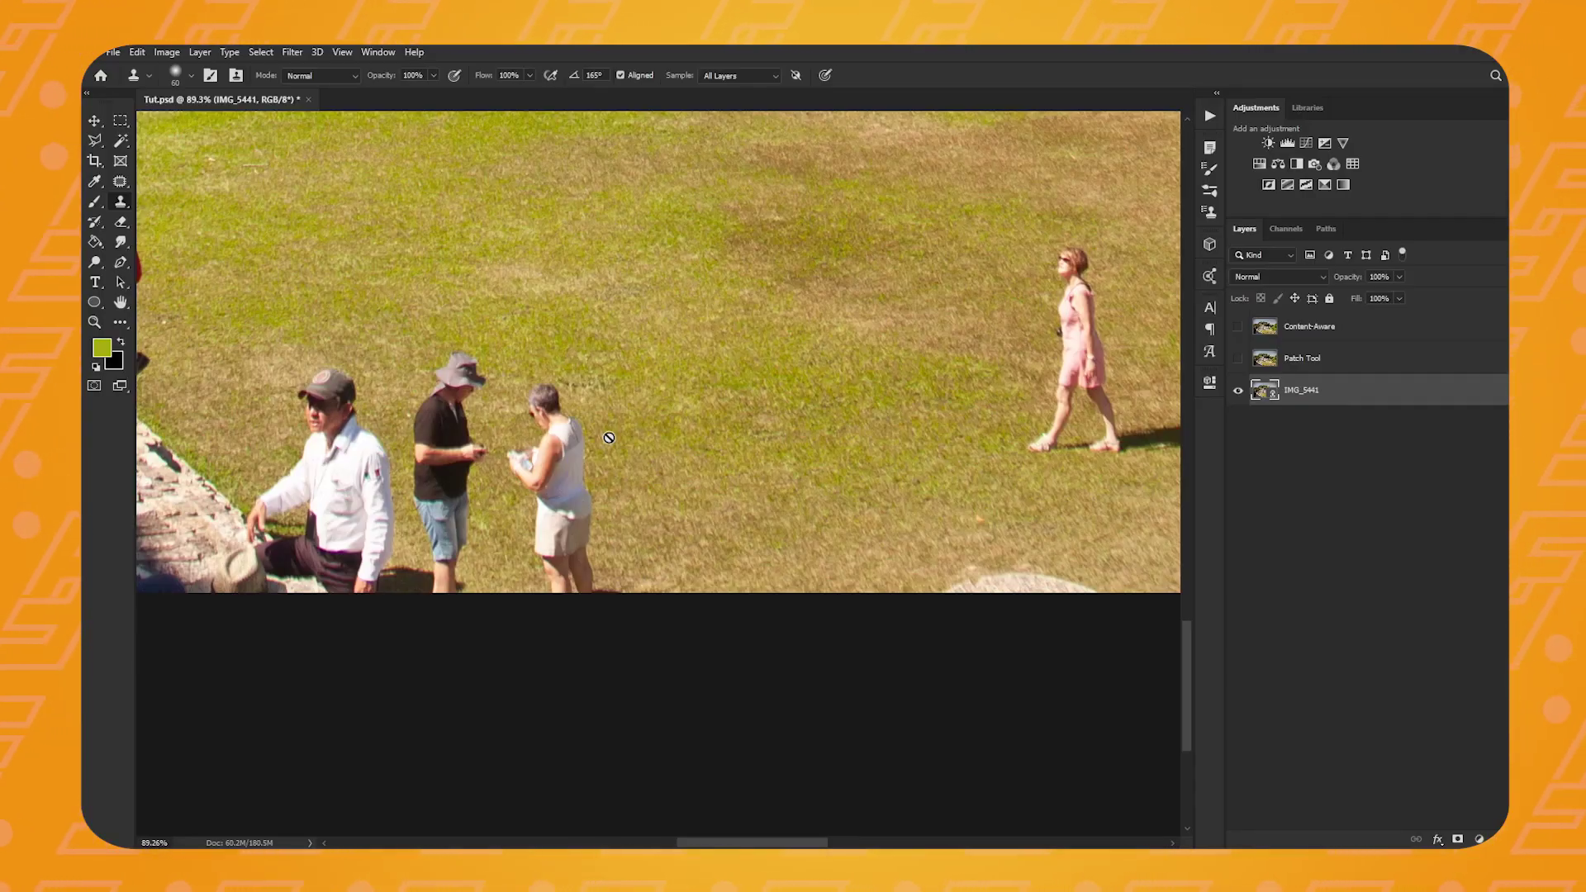
{"action": "left_click_drag", "start_coordinate": [635, 236], "coordinate": [680, 370]}
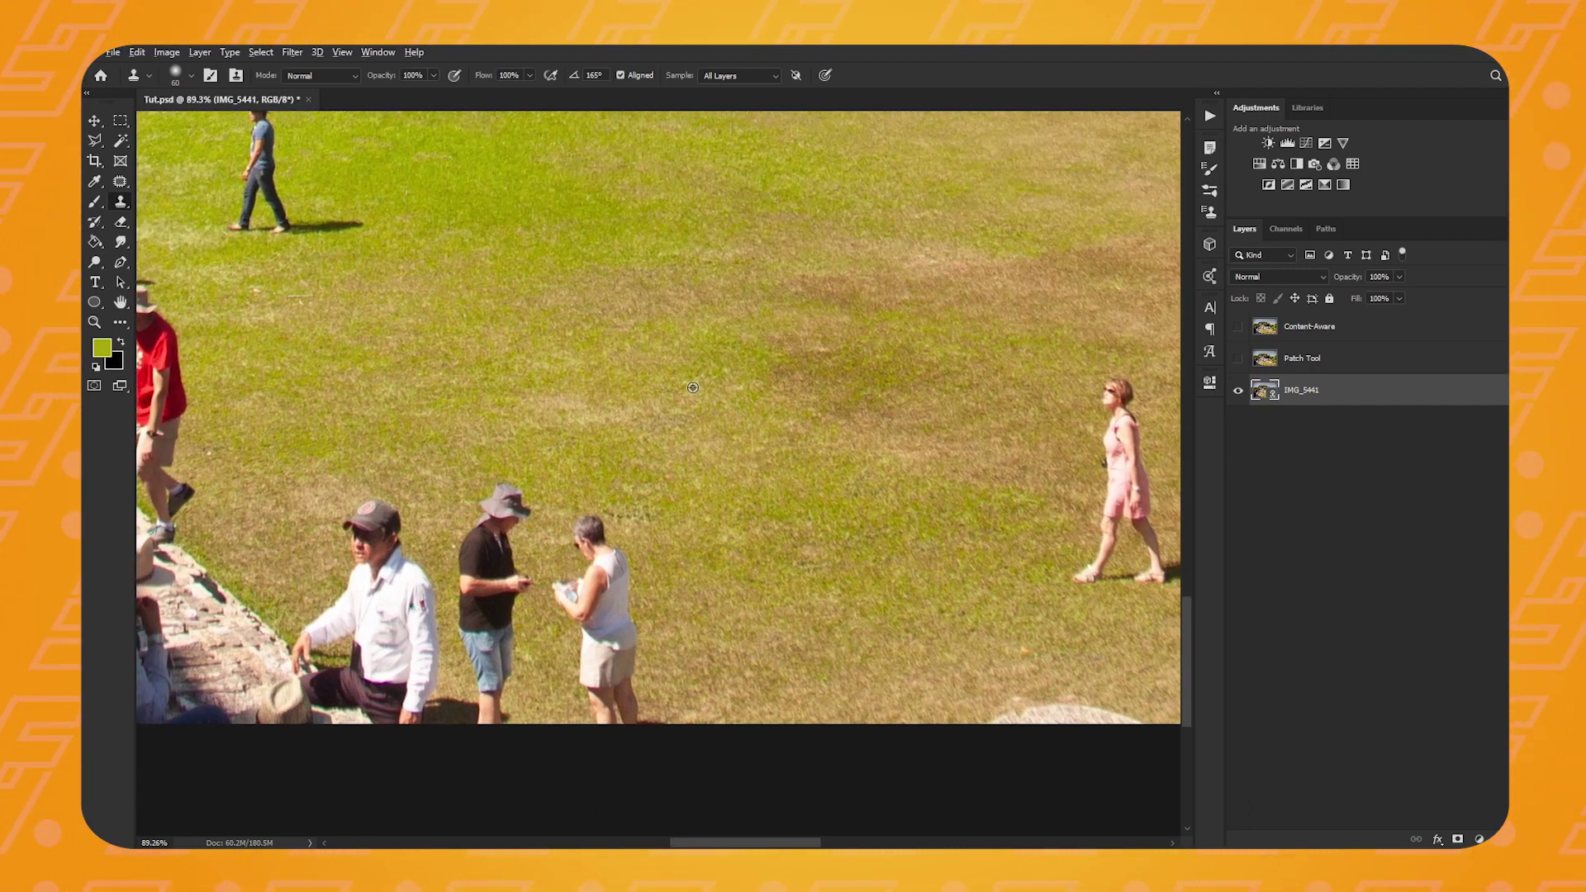
{"action": "left_click", "coordinate": [702, 364]}
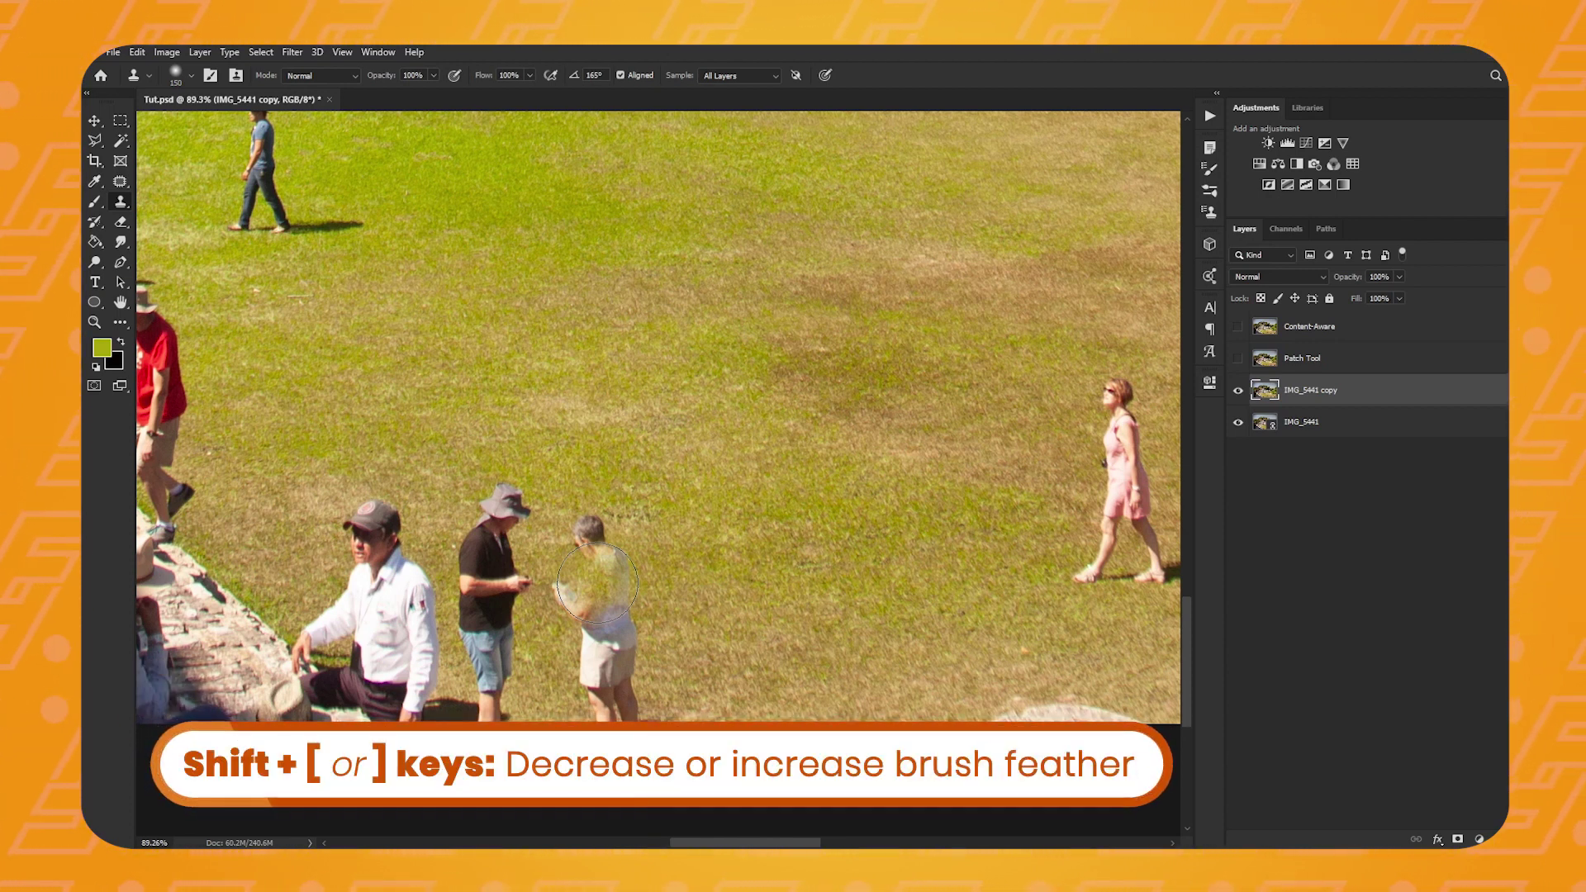
Step: With a soft 150 px brush, clone grass over the woman in white and lower lawn
{"action": "right_click", "coordinate": [577, 525]}
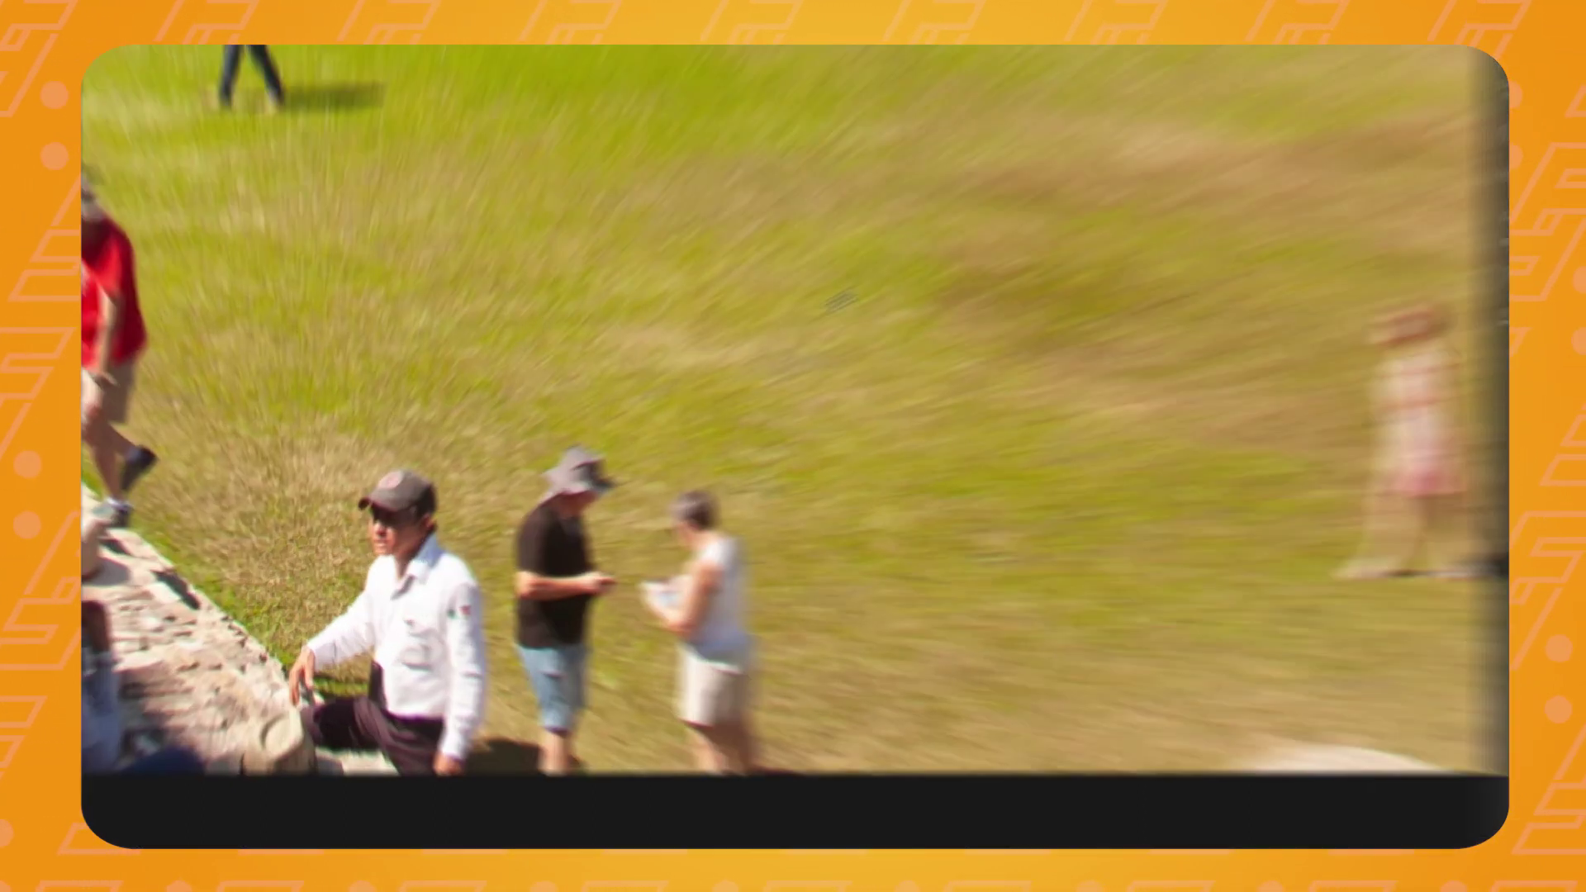
{"action": "mouse_move", "coordinate": [581, 514]}
{"action": "left_mouse_down"}
{"action": "mouse_move", "coordinate": [600, 601]}
{"action": "mouse_move", "coordinate": [584, 597]}
{"action": "left_mouse_up"}
{"action": "left_click_drag", "start_coordinate": [885, 624], "coordinate": [917, 769]}
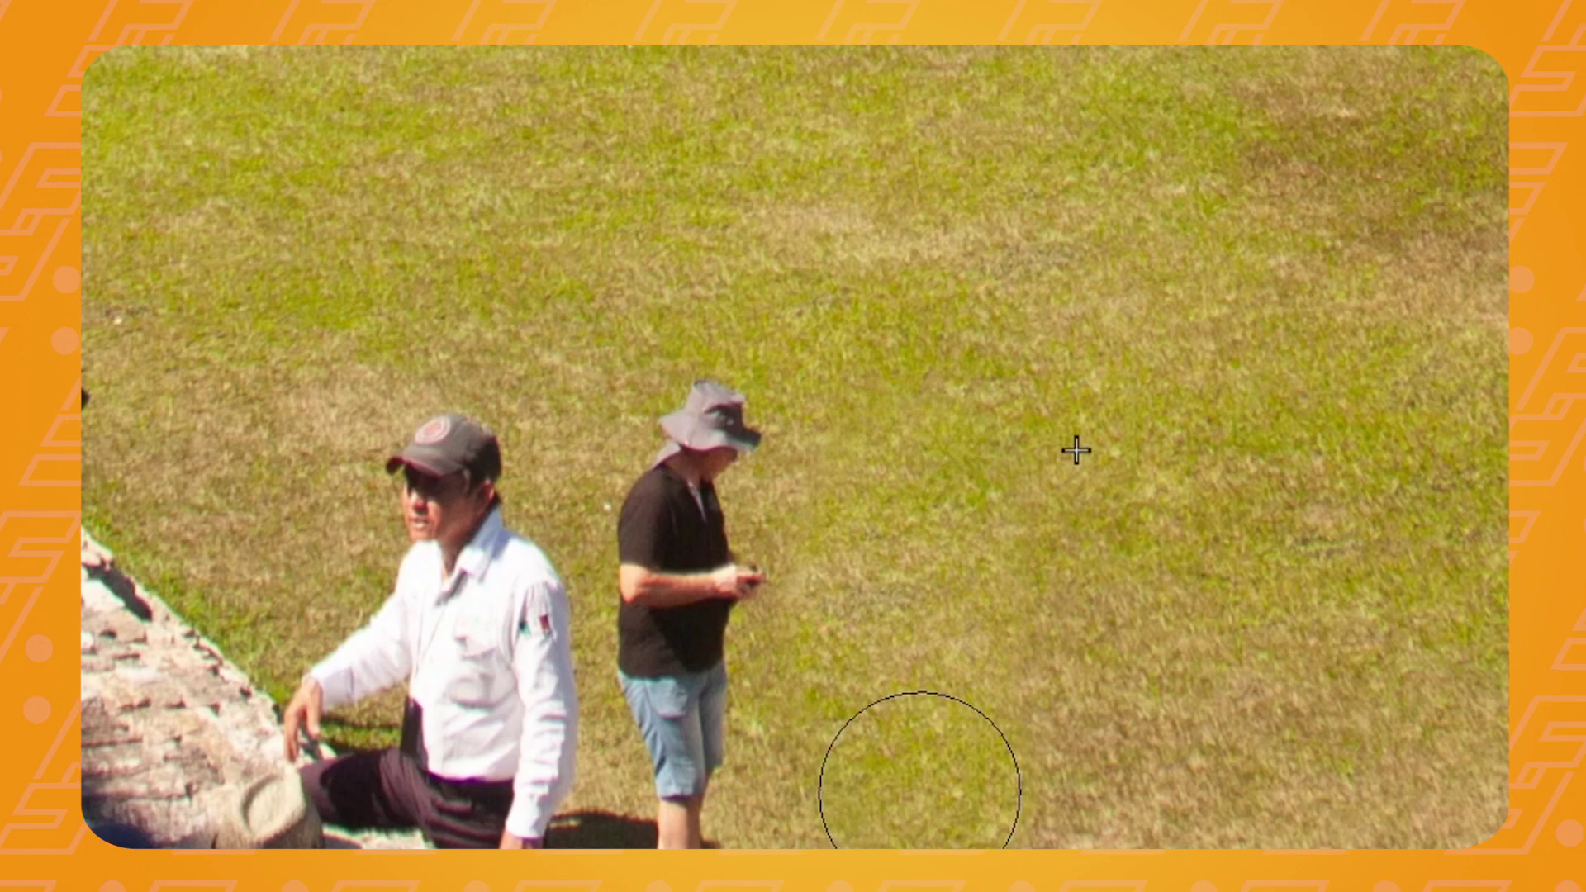
{"action": "mouse_move", "coordinate": [1119, 603]}
{"action": "left_mouse_down"}
{"action": "mouse_move", "coordinate": [1112, 725]}
{"action": "mouse_move", "coordinate": [1043, 781]}
{"action": "left_mouse_up"}
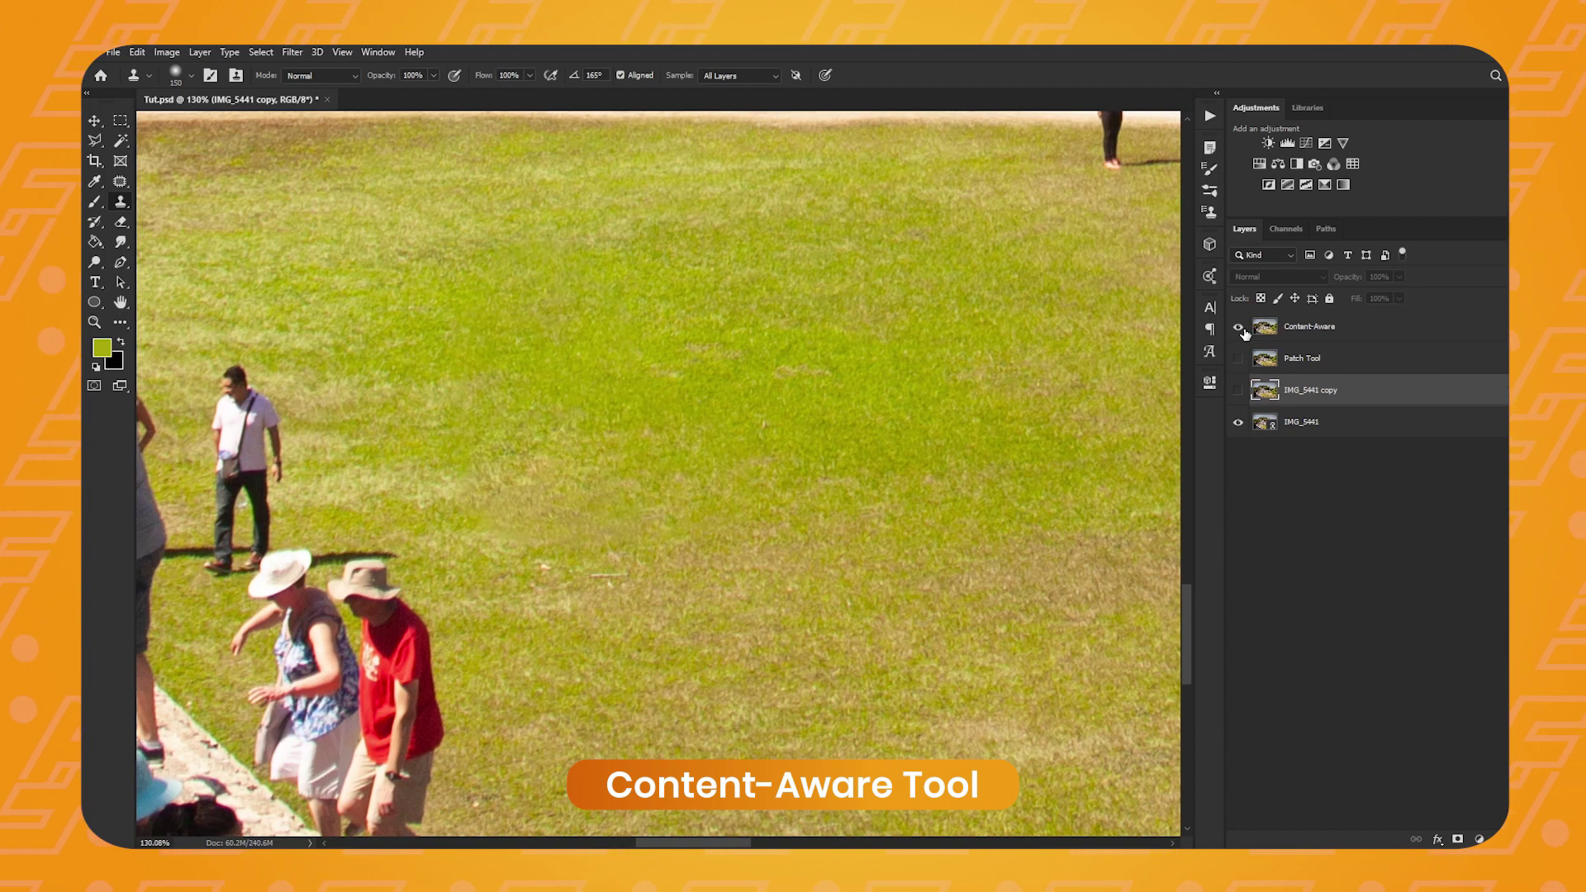
Step: Hide the Content-Aware and then the Patch Tool layers to compare each result
{"action": "left_click", "coordinate": [1239, 328]}
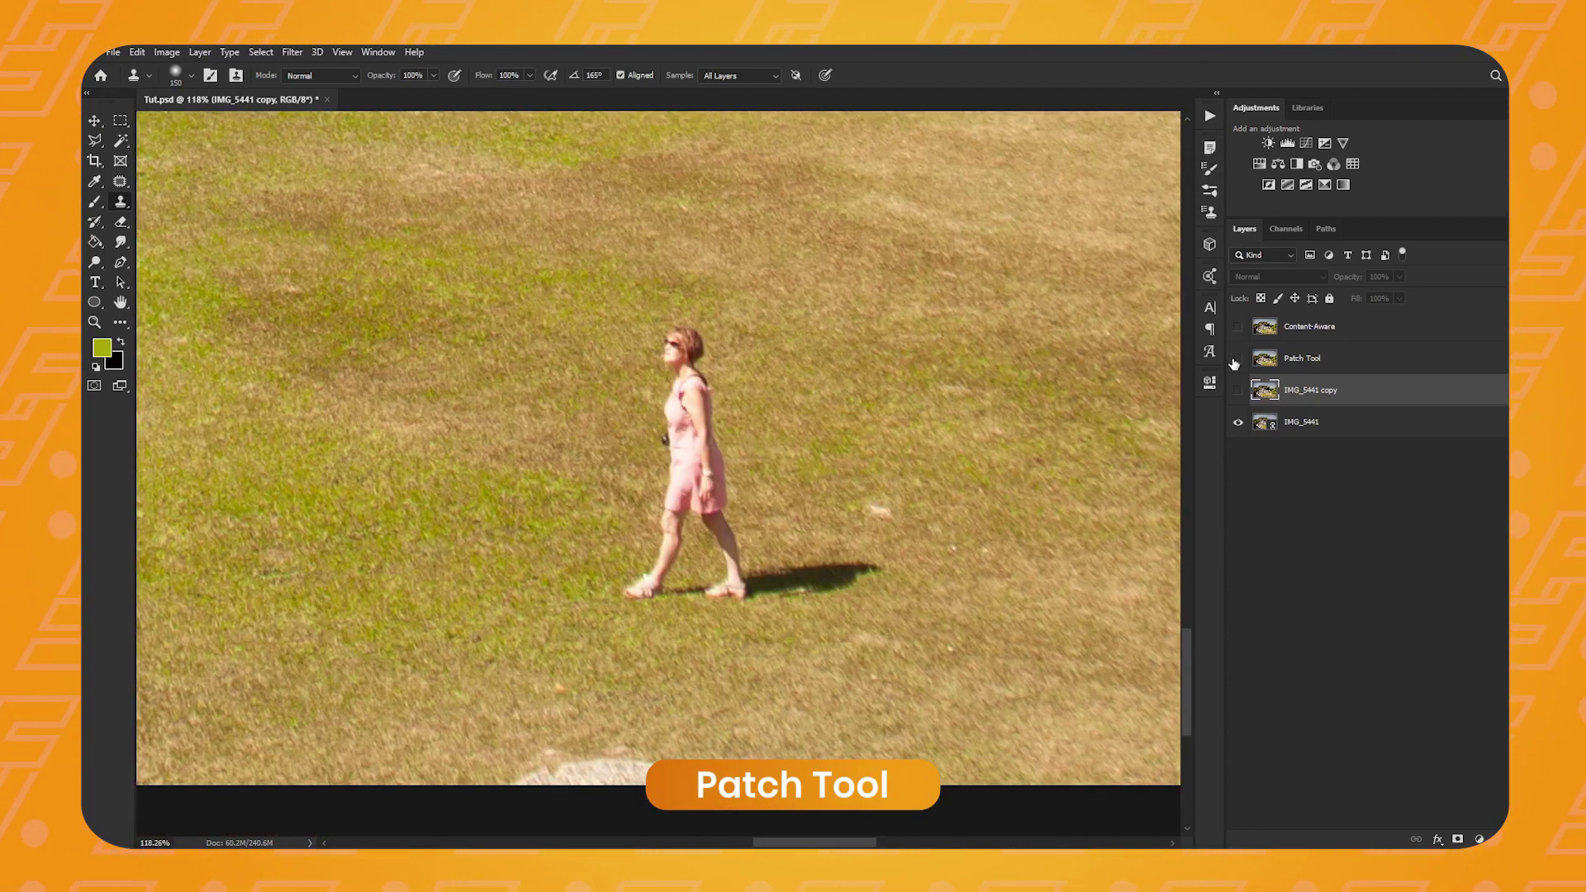
{"action": "left_click", "coordinate": [1237, 361]}
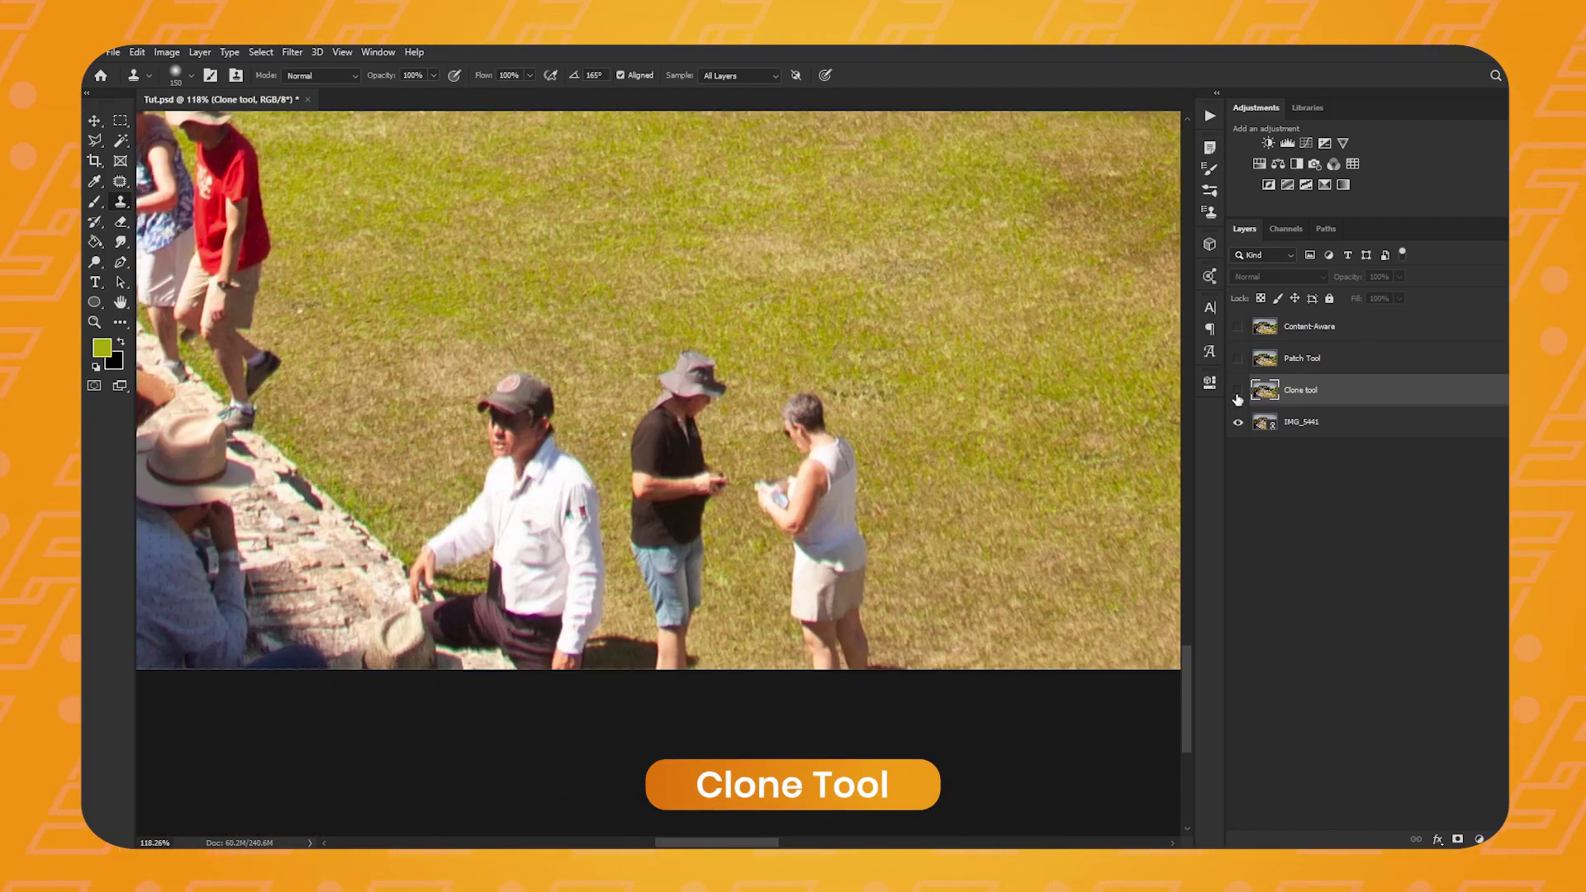